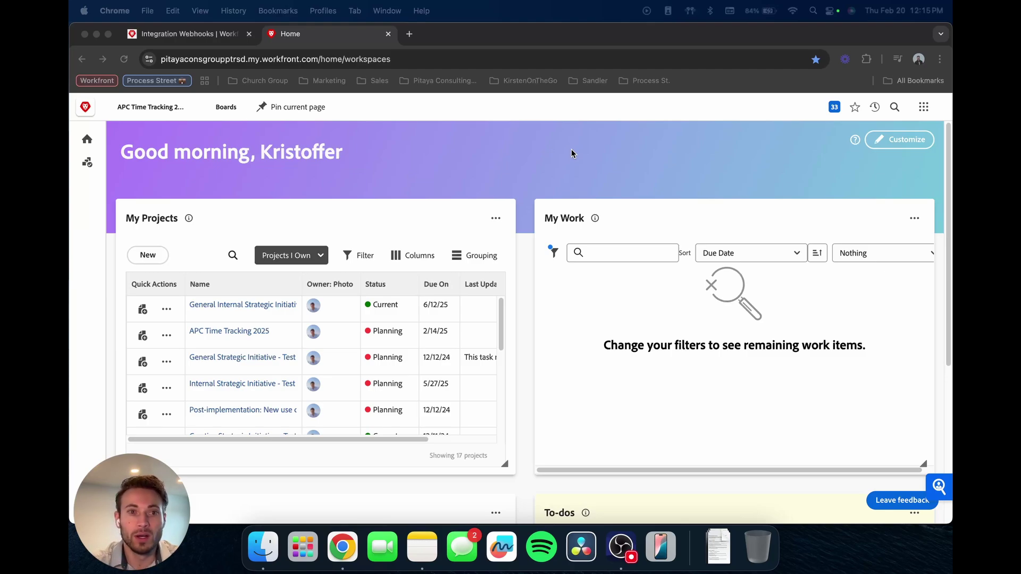
Step: Go from the home page to the Reports page to show My Reports
{"action": "left_click", "coordinate": [924, 112]}
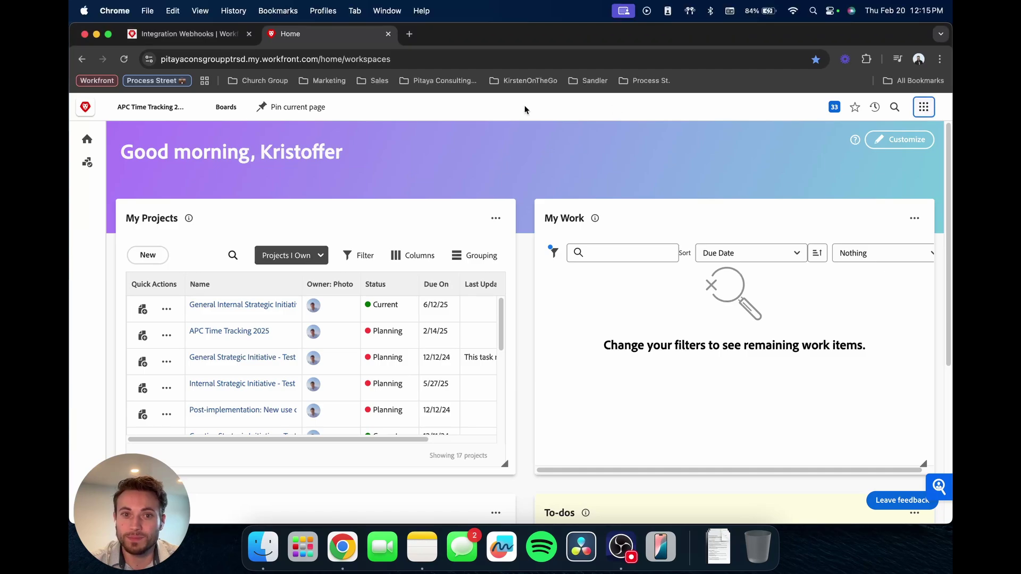
{"action": "left_click", "coordinate": [923, 106]}
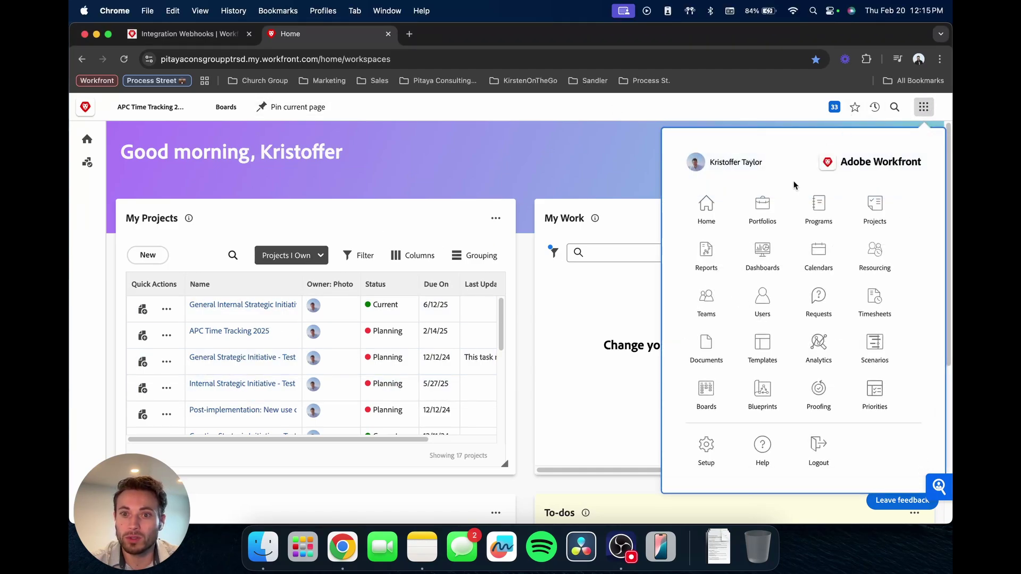
{"action": "left_click", "coordinate": [707, 255]}
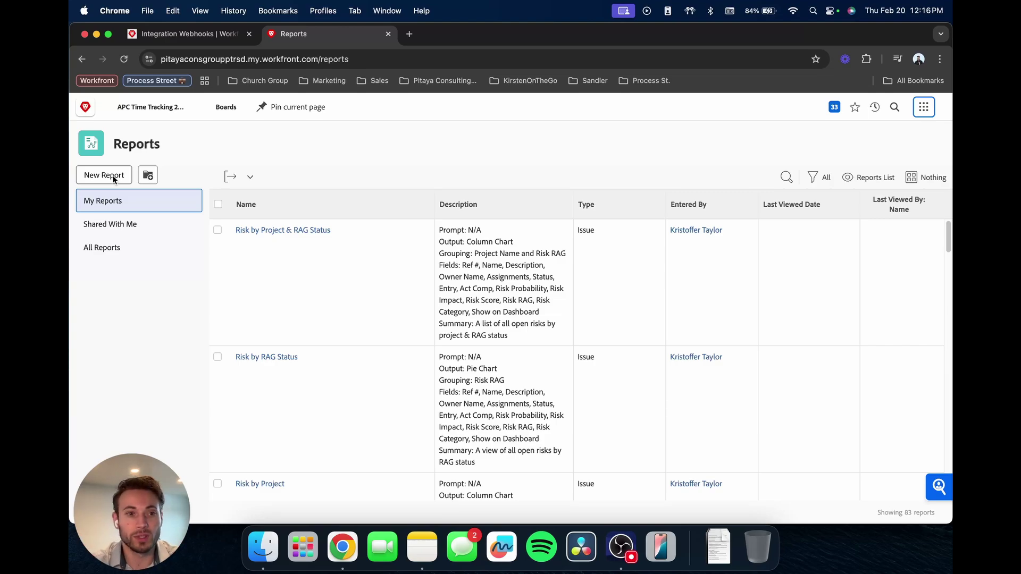
Step: List New Report's object types under More: Project, Task, Hour, Issue, User and others
{"action": "left_click", "coordinate": [111, 179]}
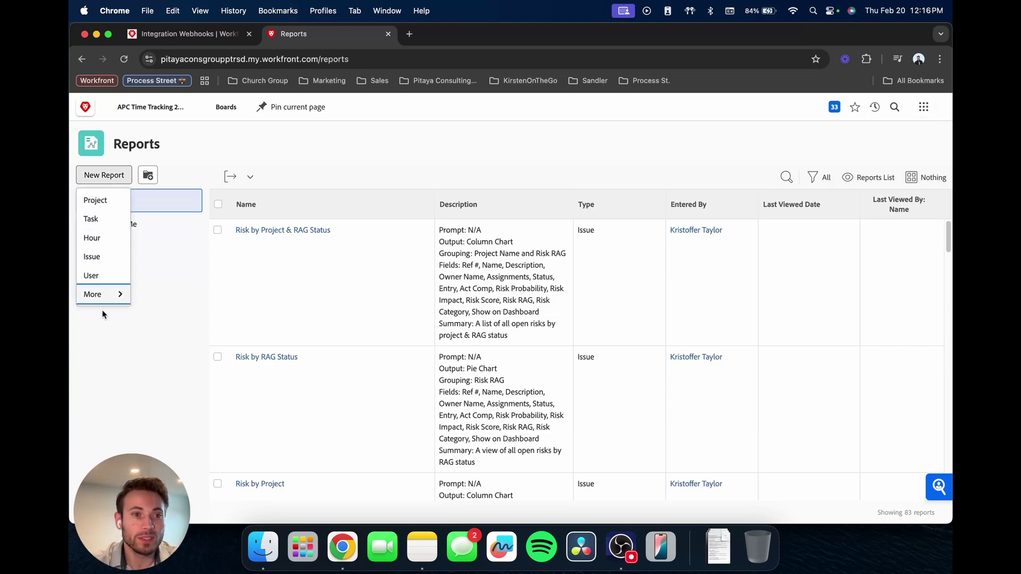
{"action": "mouse_move", "coordinate": [103, 294]}
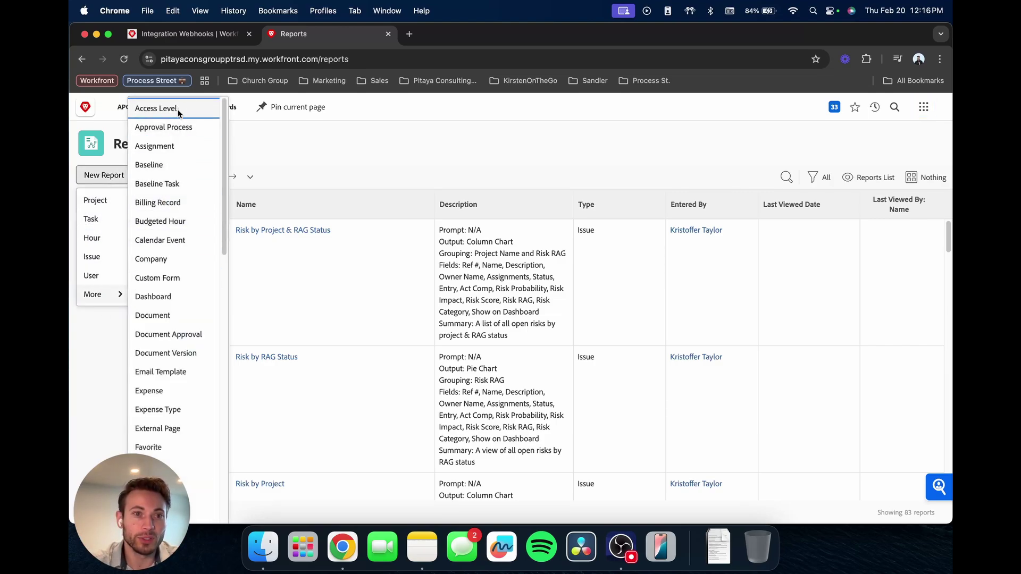
{"action": "scroll", "coordinate": [177, 295], "scroll_direction": "down", "scroll_amount": 10}
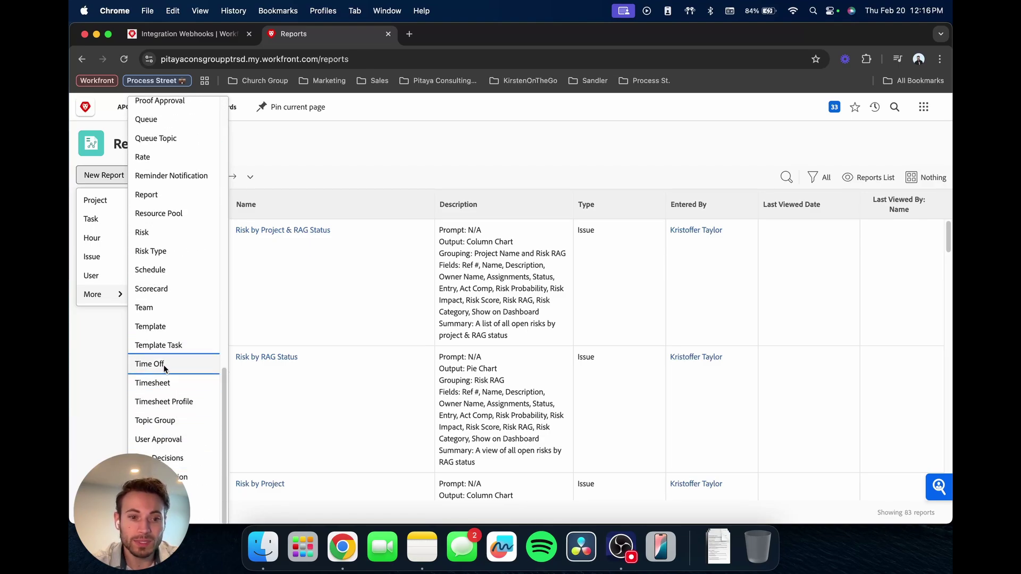
{"action": "scroll", "coordinate": [170, 367], "scroll_direction": "up", "scroll_amount": 10}
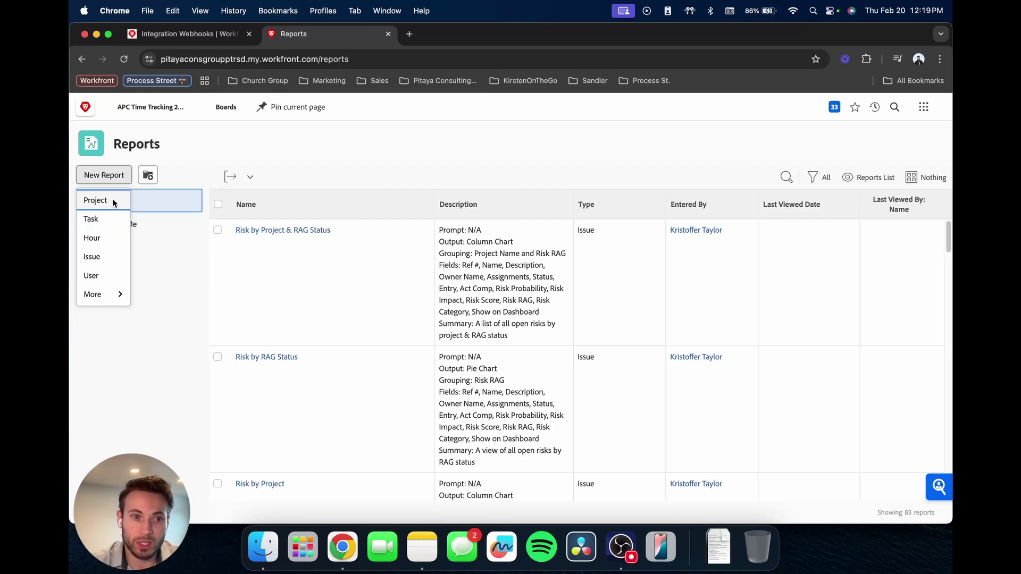
Step: Start a new project report and select its default name, New Project Report
{"action": "left_click", "coordinate": [104, 201]}
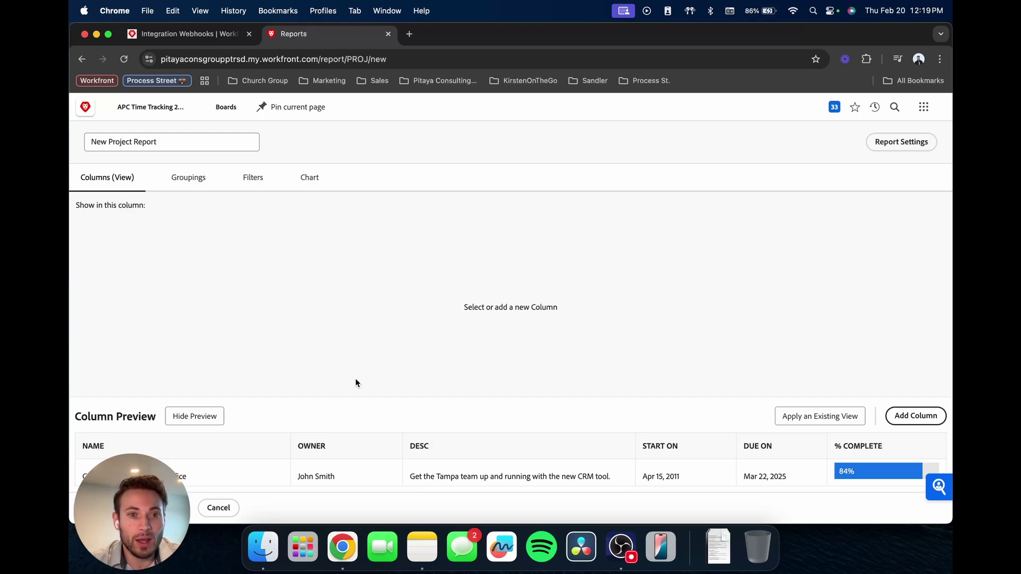
{"action": "triple_click", "coordinate": [142, 142]}
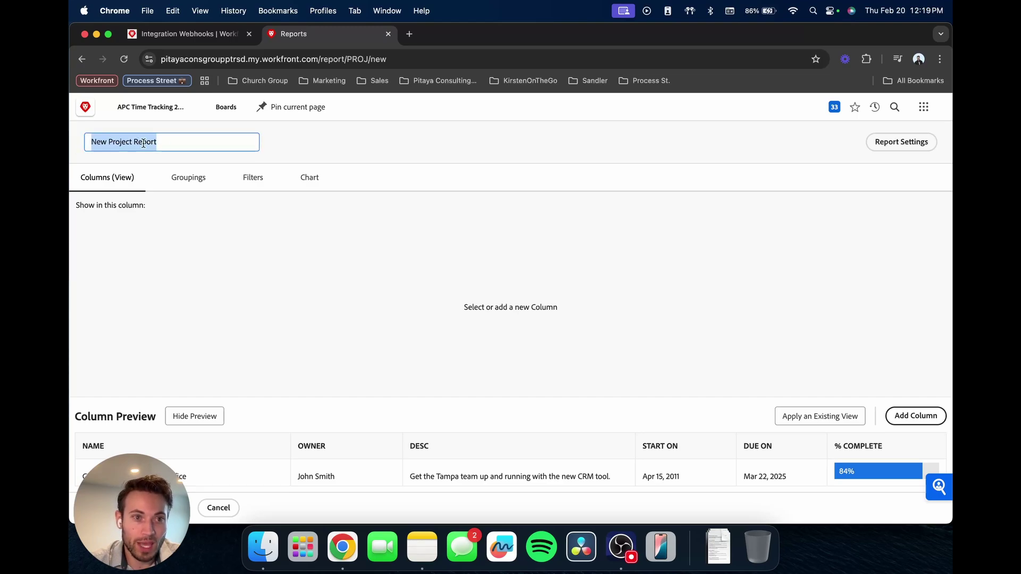
Step: Leave the name as New Project Report and show the empty Groupings section
{"action": "left_click", "coordinate": [204, 144]}
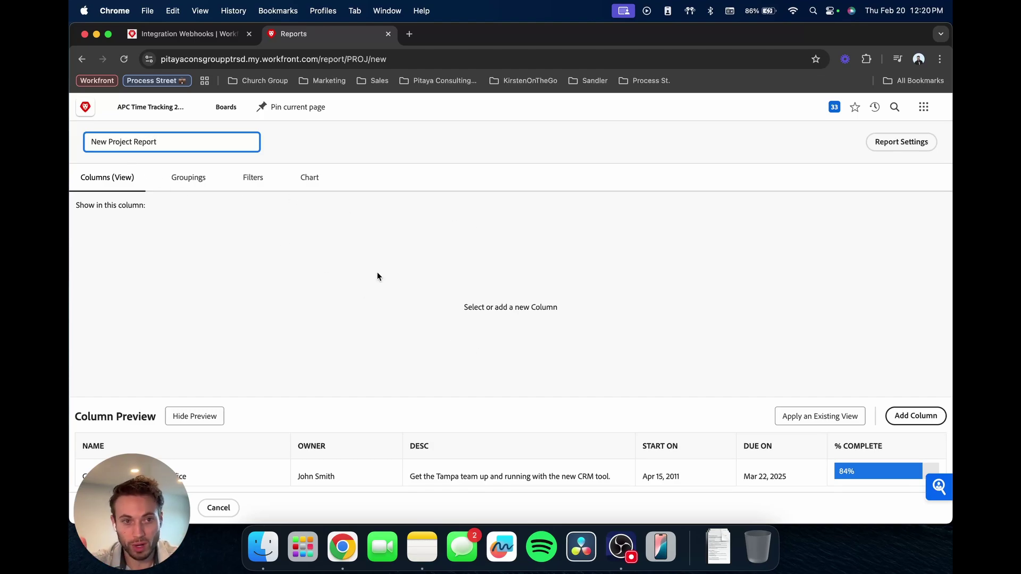
{"action": "left_click", "coordinate": [188, 178]}
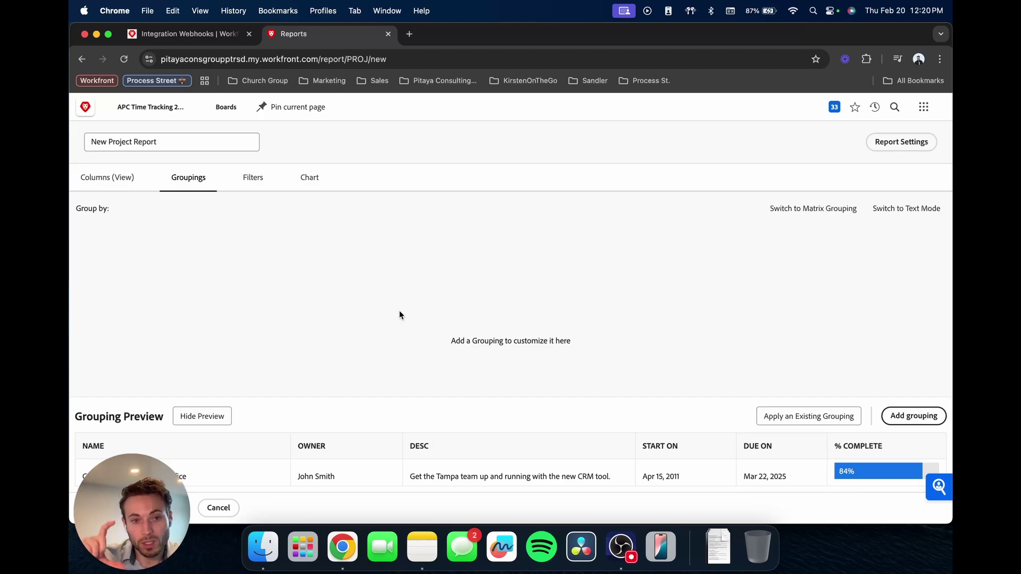
Step: Show the report's Filters section, which has no filter rules yet
{"action": "left_click", "coordinate": [246, 178]}
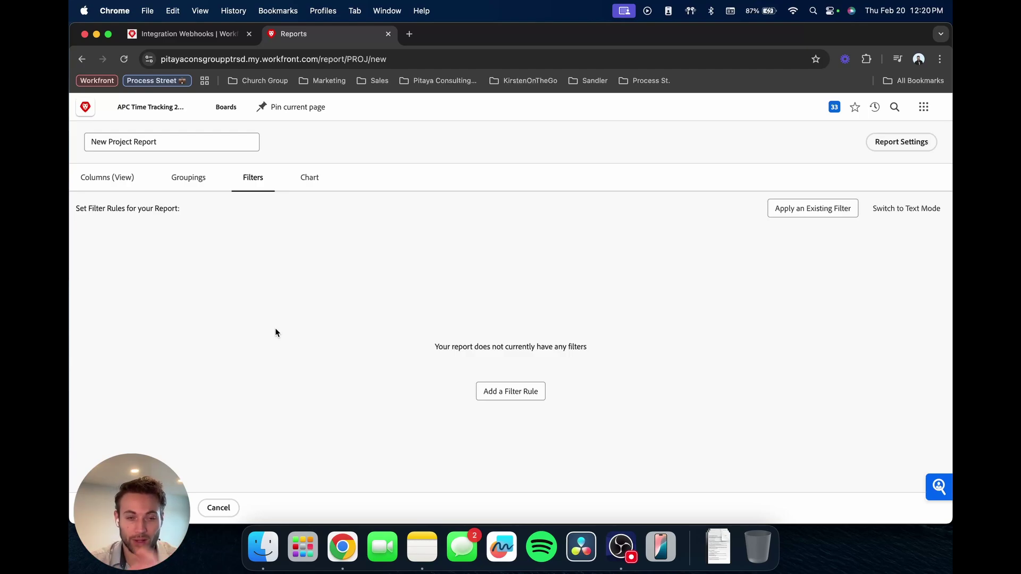
Step: Switch the chart between Column, Bar and Column, then clear it and return to Columns (View)
{"action": "left_click", "coordinate": [308, 178]}
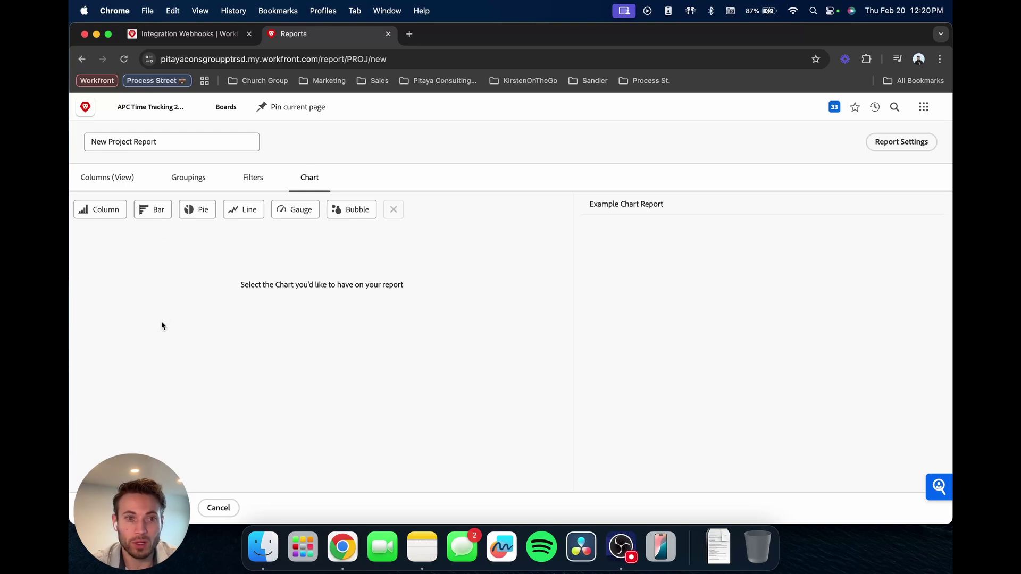
{"action": "left_click", "coordinate": [106, 178]}
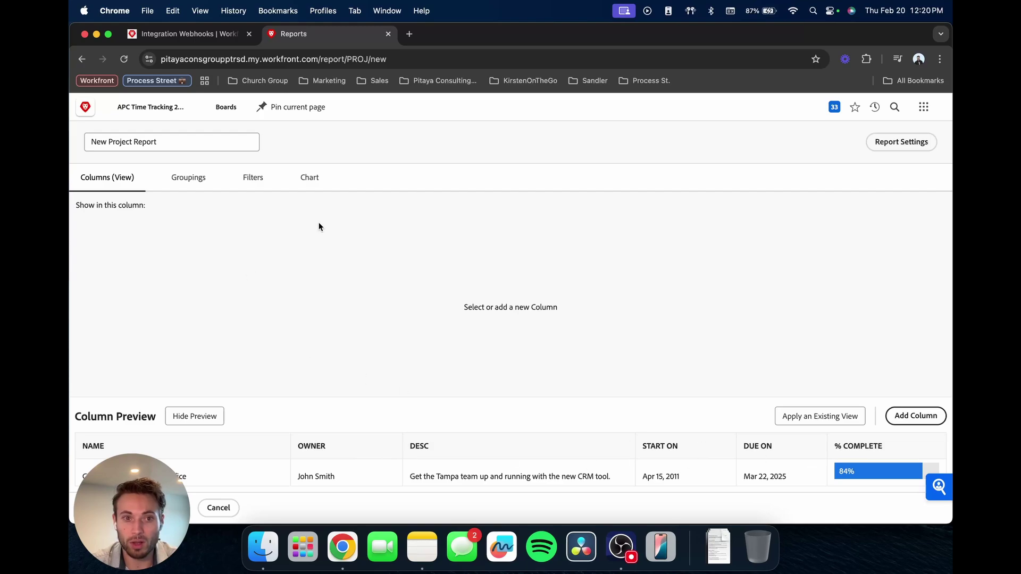
{"action": "left_click", "coordinate": [311, 178]}
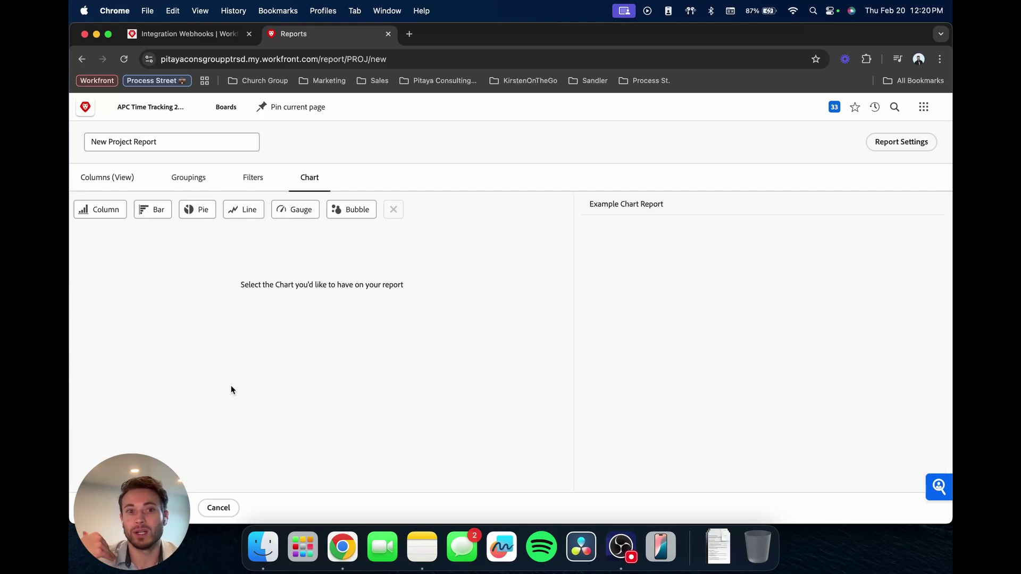
{"action": "left_click", "coordinate": [101, 209]}
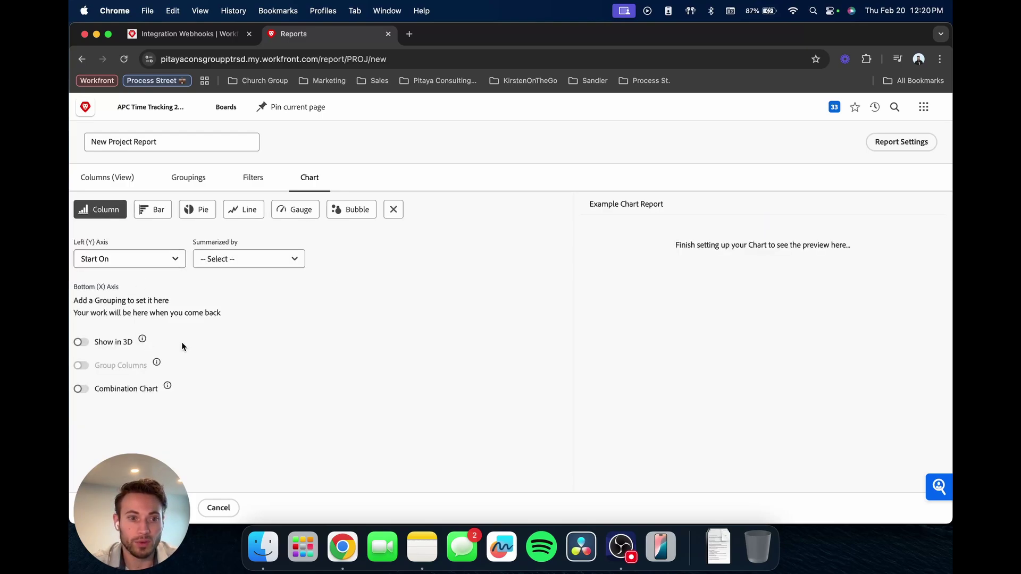
{"action": "left_click", "coordinate": [160, 210]}
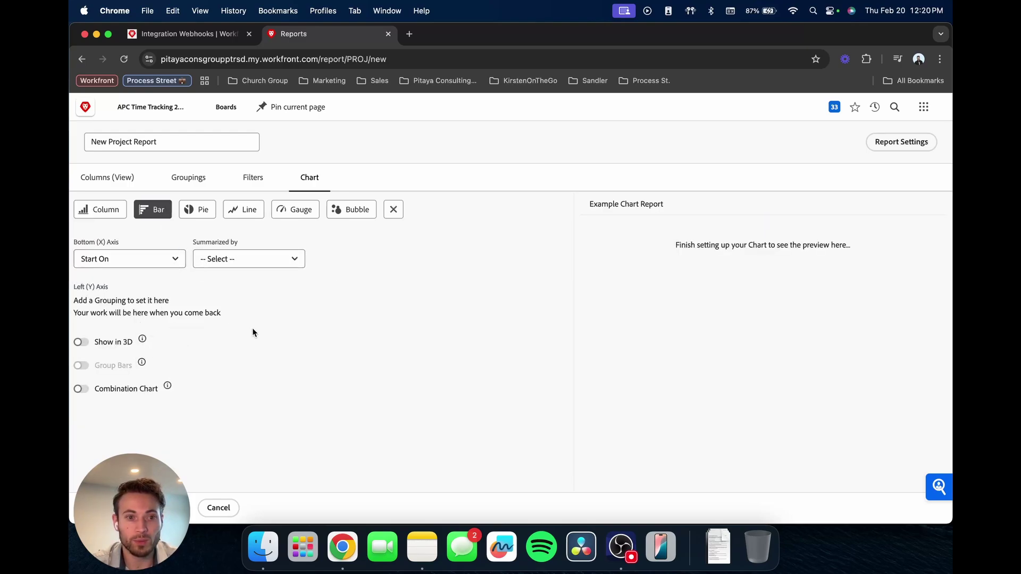
{"action": "left_click", "coordinate": [99, 209]}
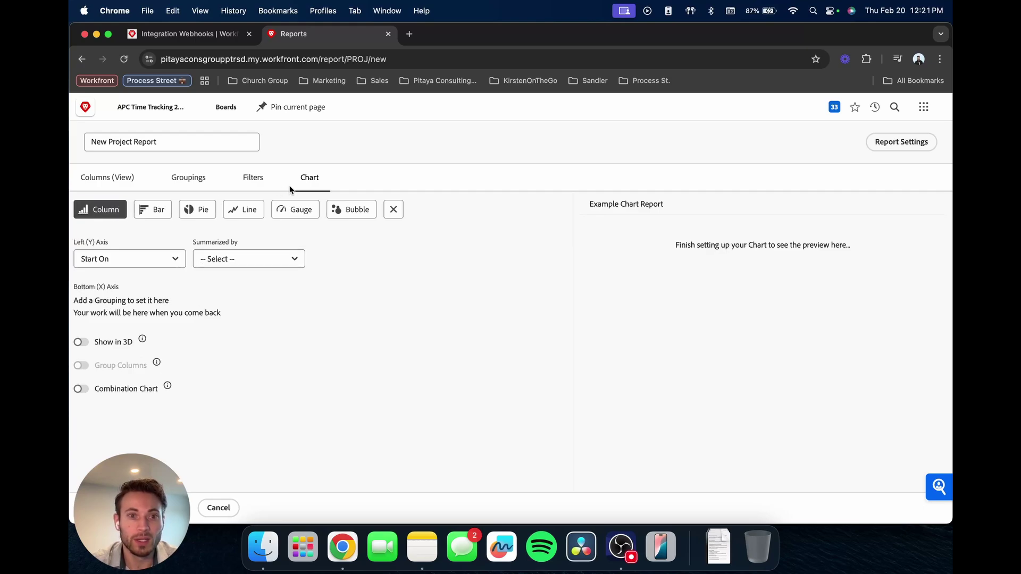
{"action": "left_click", "coordinate": [393, 208]}
{"action": "left_click", "coordinate": [117, 180]}
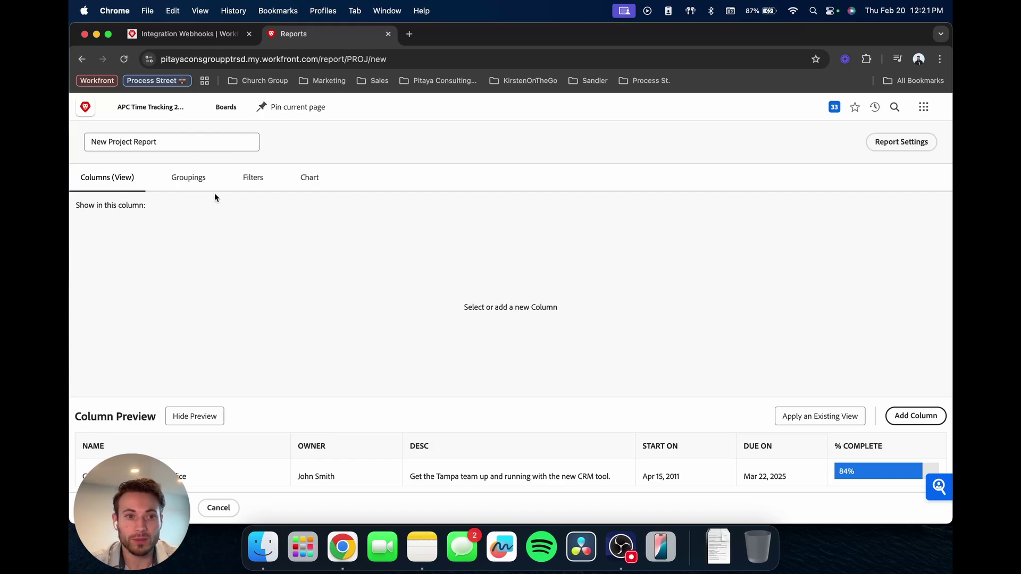
Step: In Report Settings, keep the dashboard item count at 15 Items
{"action": "left_click", "coordinate": [888, 144]}
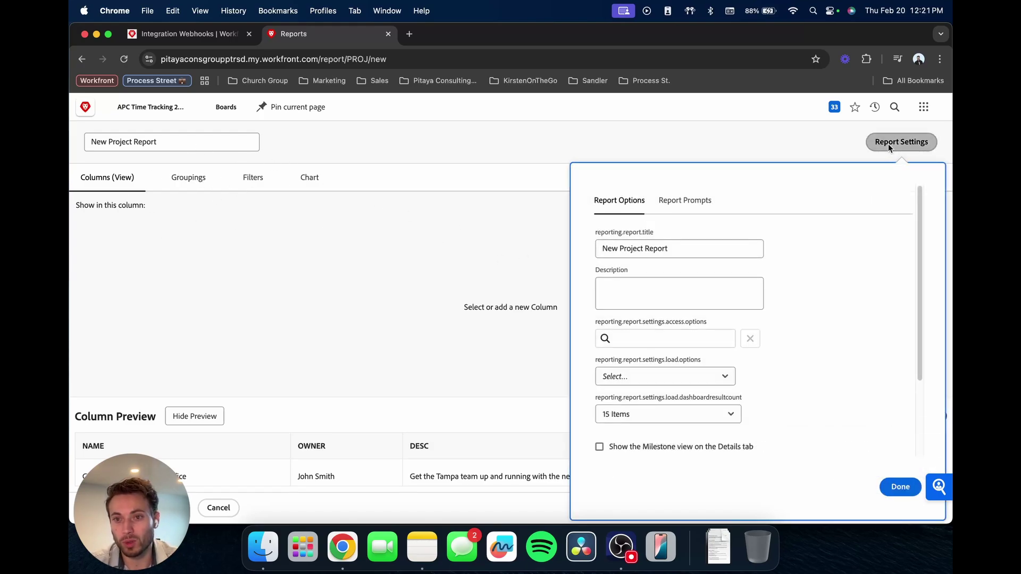
{"action": "scroll", "coordinate": [818, 279], "scroll_direction": "down", "scroll_amount": 1}
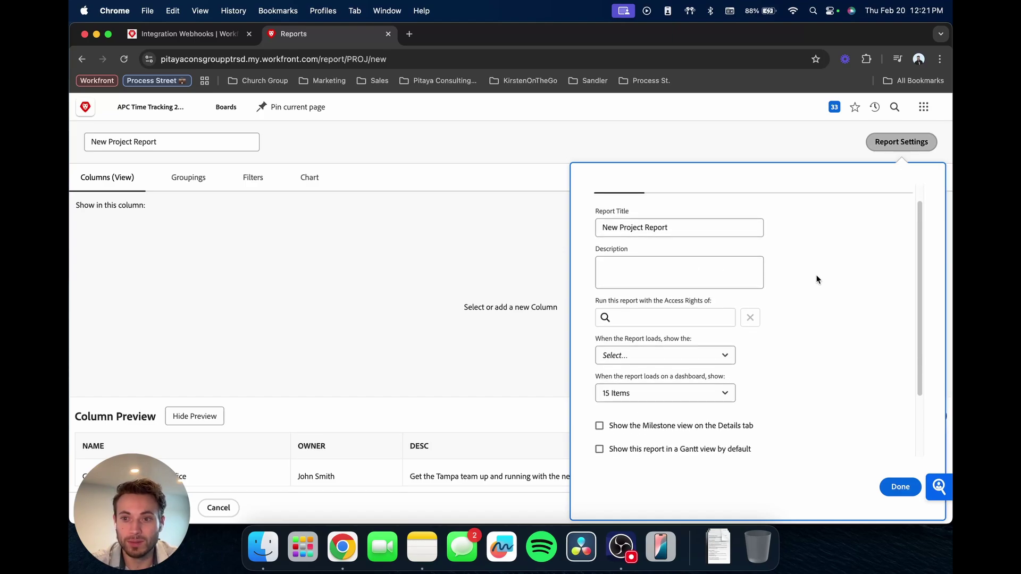
{"action": "scroll", "coordinate": [817, 279], "scroll_direction": "up", "scroll_amount": 1}
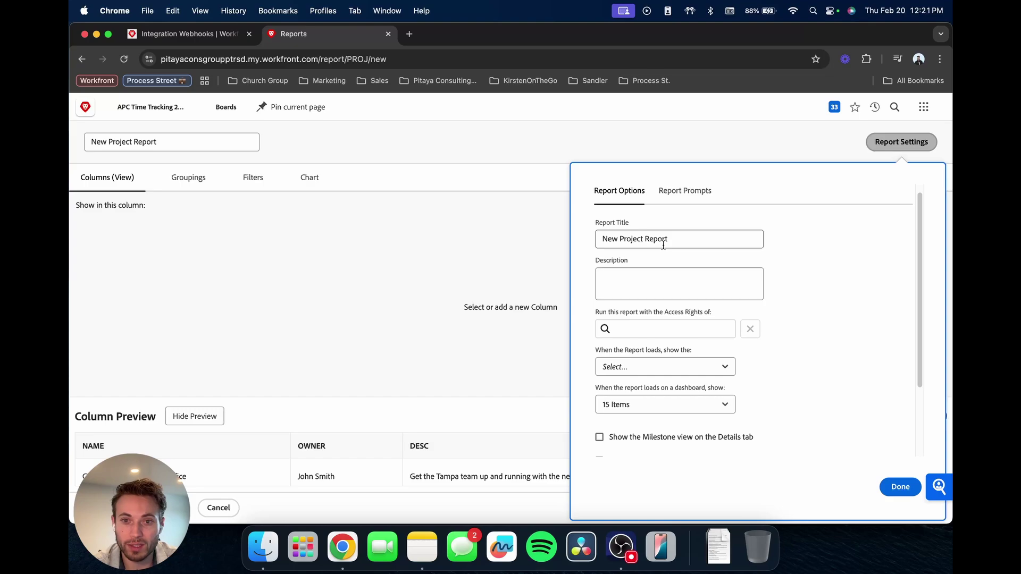
{"action": "scroll", "coordinate": [649, 246], "scroll_direction": "down", "scroll_amount": 3}
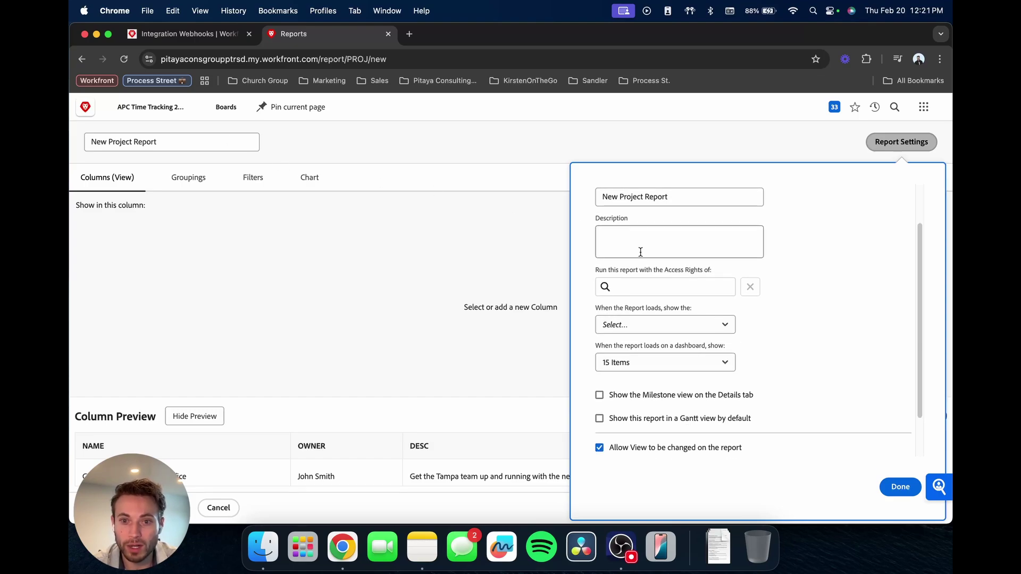
{"action": "scroll", "coordinate": [638, 245], "scroll_direction": "down", "scroll_amount": 3}
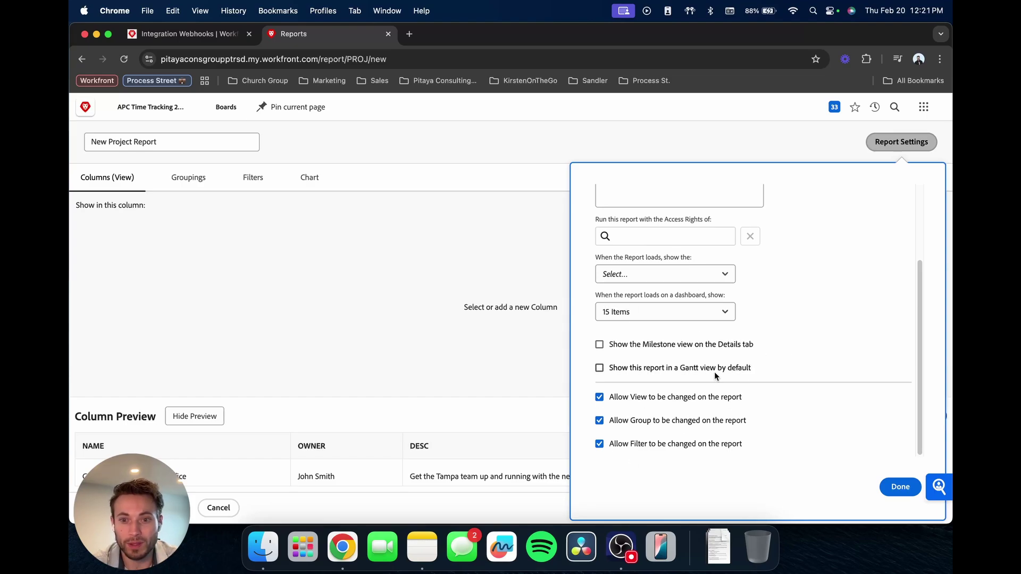
{"action": "scroll", "coordinate": [745, 365], "scroll_direction": "up", "scroll_amount": 1}
{"action": "scroll", "coordinate": [745, 364], "scroll_direction": "up", "scroll_amount": 1}
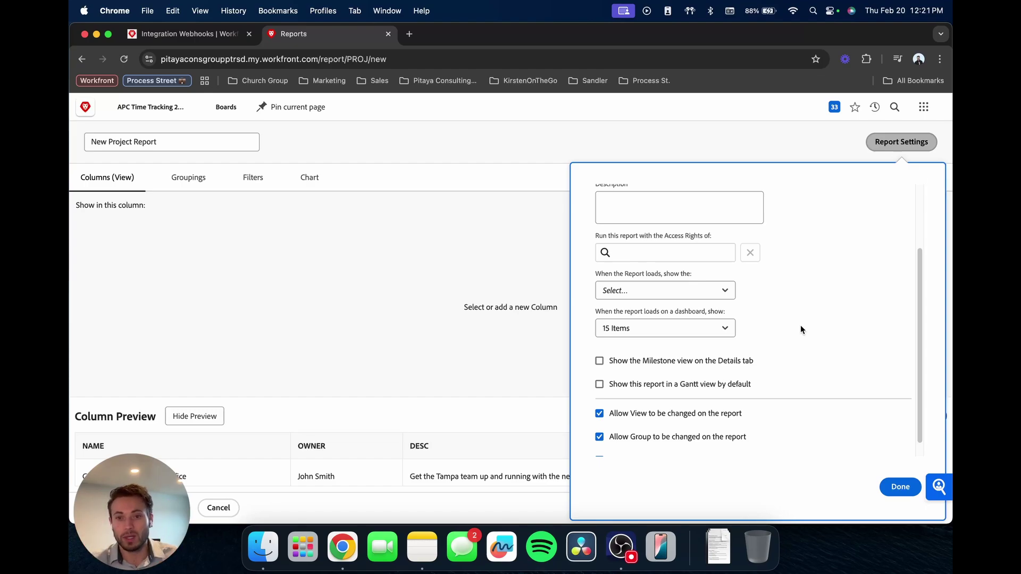
{"action": "left_click", "coordinate": [720, 326]}
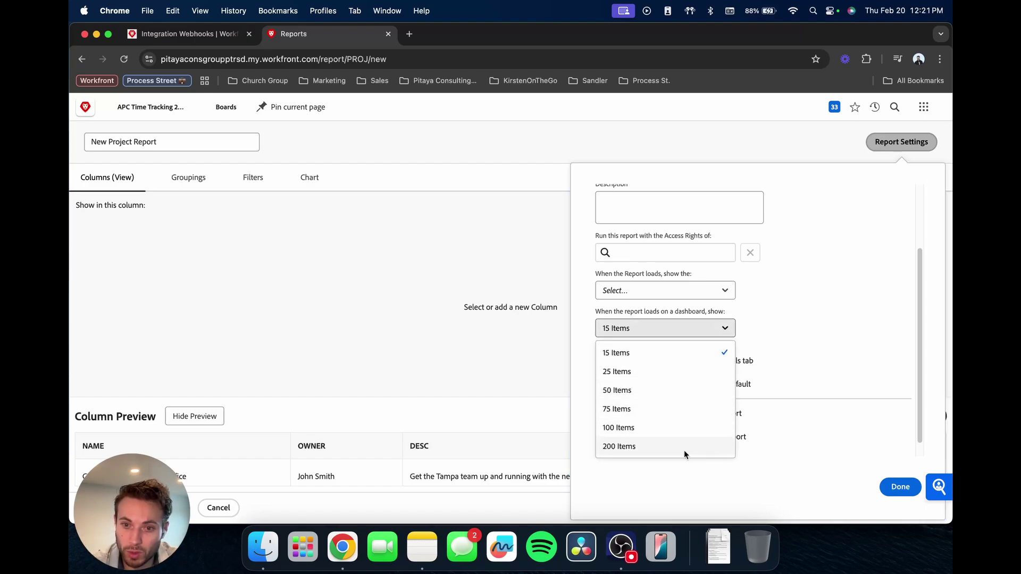
{"action": "left_click", "coordinate": [724, 327]}
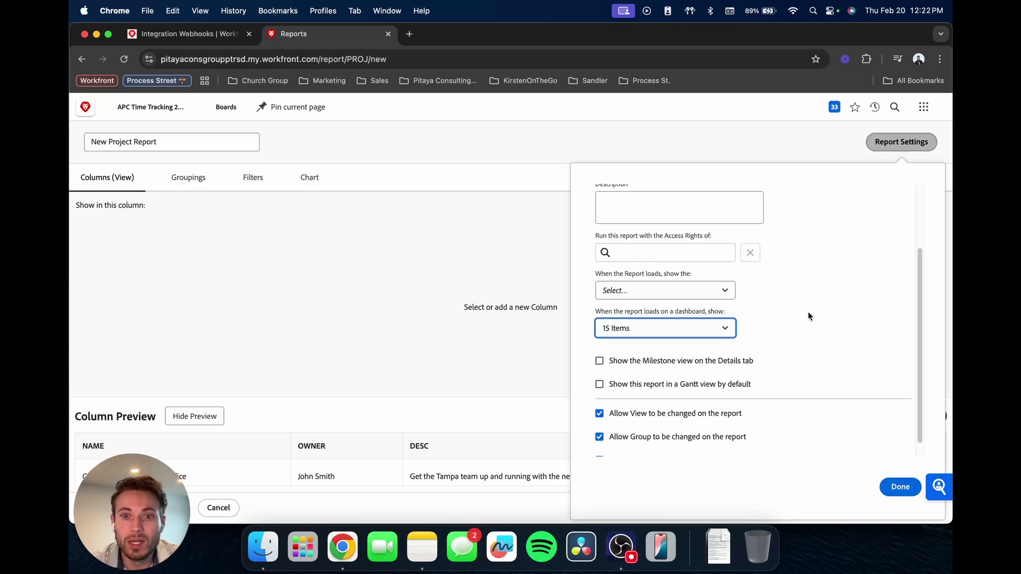
{"action": "scroll", "coordinate": [809, 313], "scroll_direction": "up", "scroll_amount": 4}
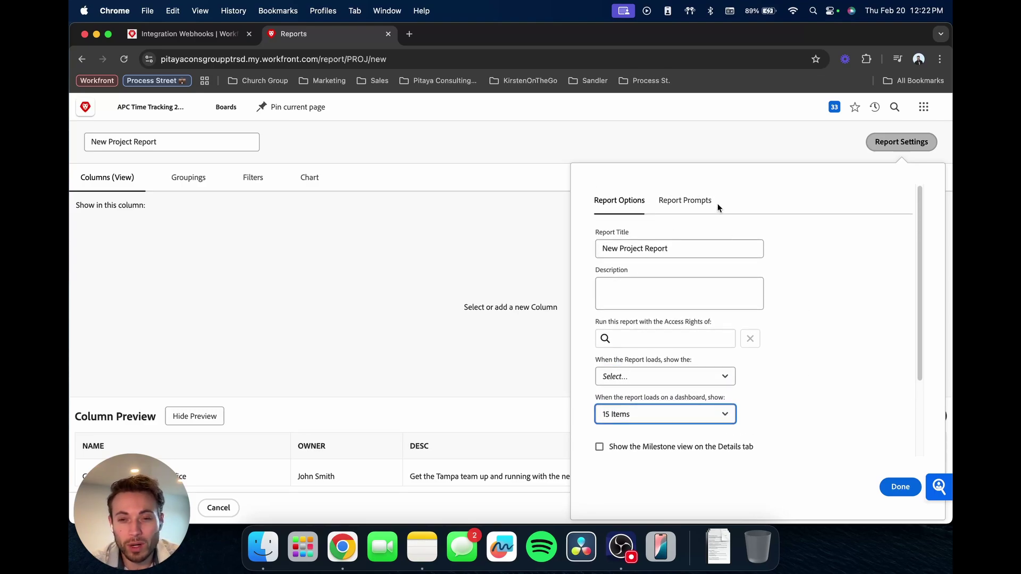
Step: Check the Report Prompts and Report Options tabs, then close Report Settings
{"action": "left_click", "coordinate": [701, 204]}
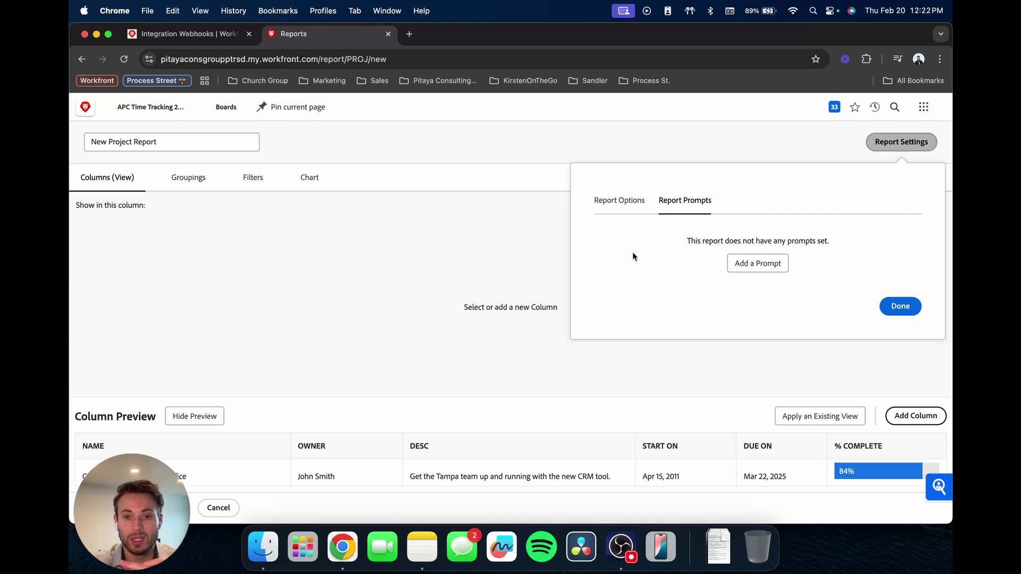
{"action": "left_click", "coordinate": [621, 202]}
{"action": "key", "text": "Escape"}
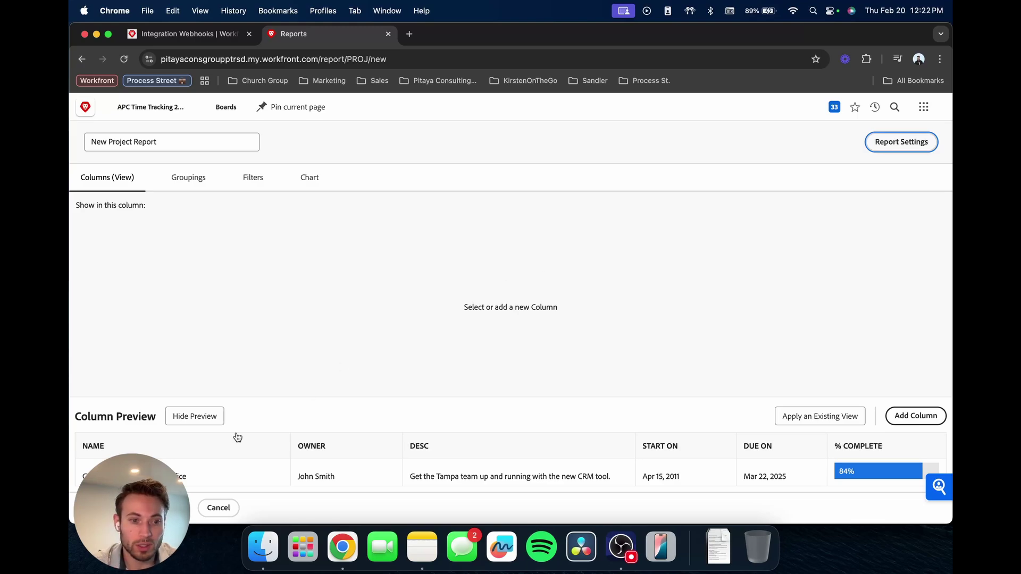
Step: Save the report as 'New Project Report' and scroll through its 19 project results
{"action": "left_click", "coordinate": [154, 508]}
{"action": "left_click", "coordinate": [514, 346]}
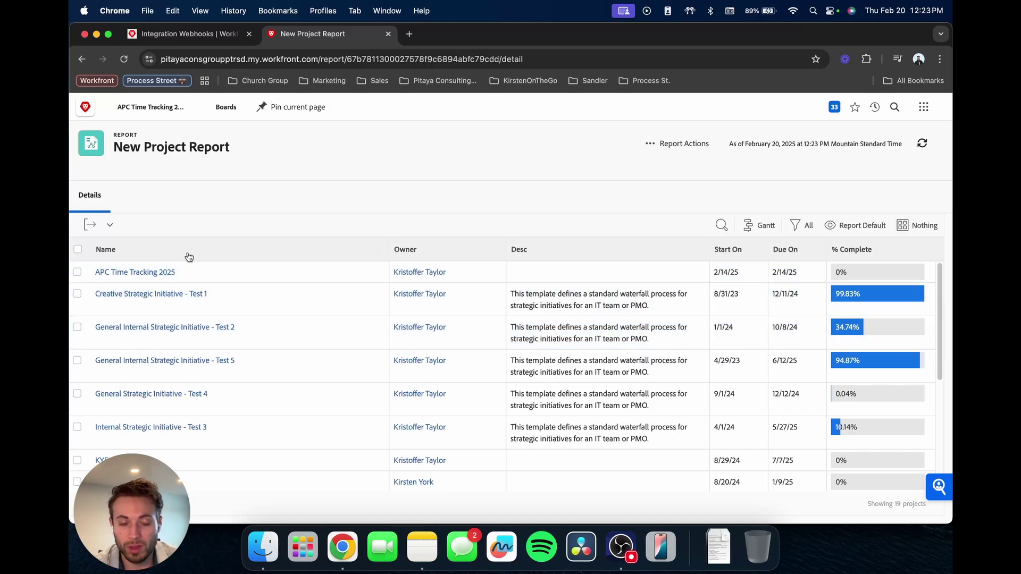
{"action": "scroll", "coordinate": [264, 327], "scroll_direction": "down", "scroll_amount": 15}
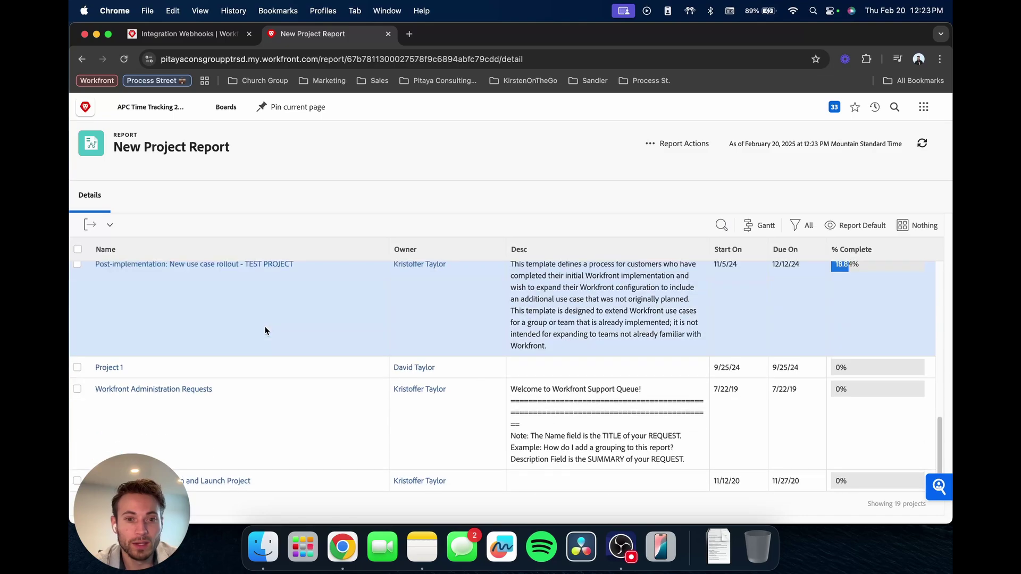
{"action": "scroll", "coordinate": [814, 480], "scroll_direction": "up", "scroll_amount": 15}
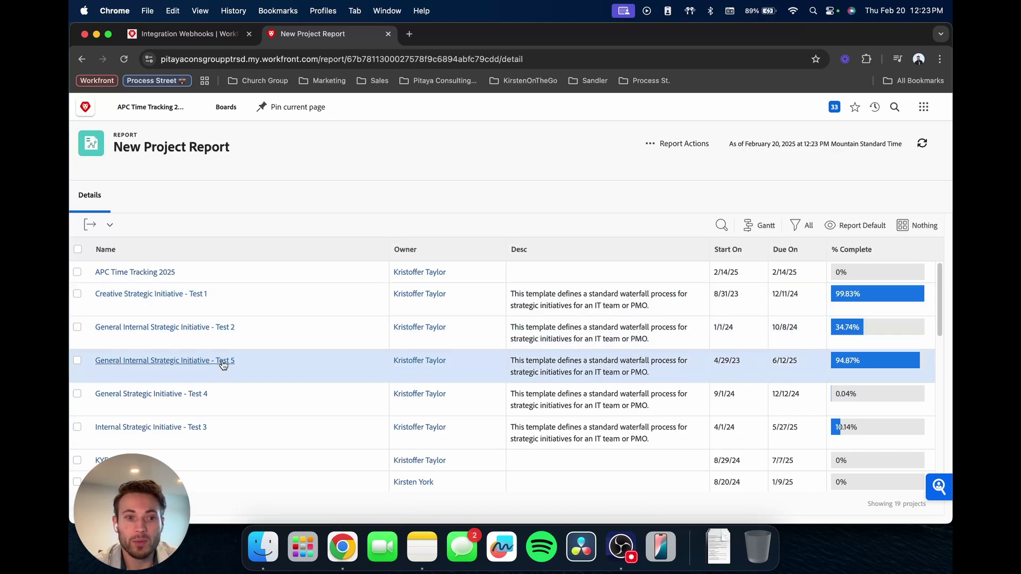
Step: Reopen the saved report for editing on its Filters tab
{"action": "left_click", "coordinate": [661, 142]}
{"action": "left_click", "coordinate": [662, 166]}
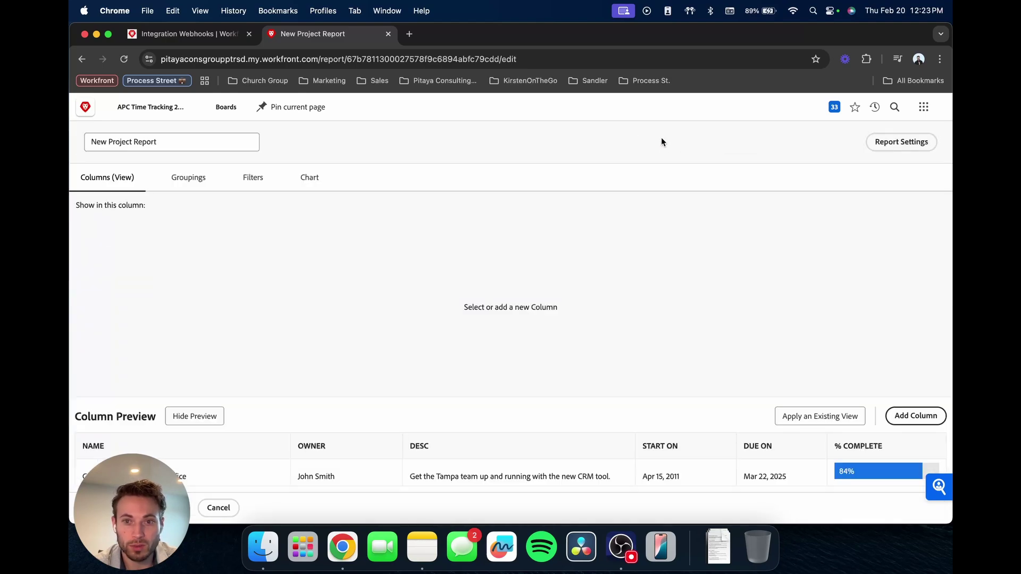
{"action": "left_click", "coordinate": [252, 176]}
Step: Add a filter rule: Project Template ID equals General Internal Strategic Initiative
{"action": "left_click", "coordinate": [483, 383]}
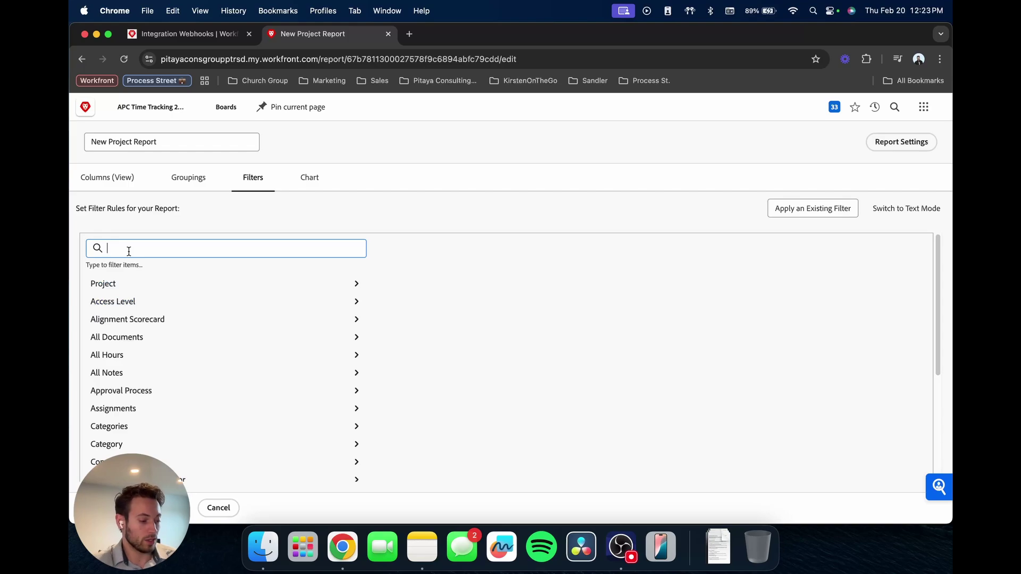
{"action": "type", "text": "template"}
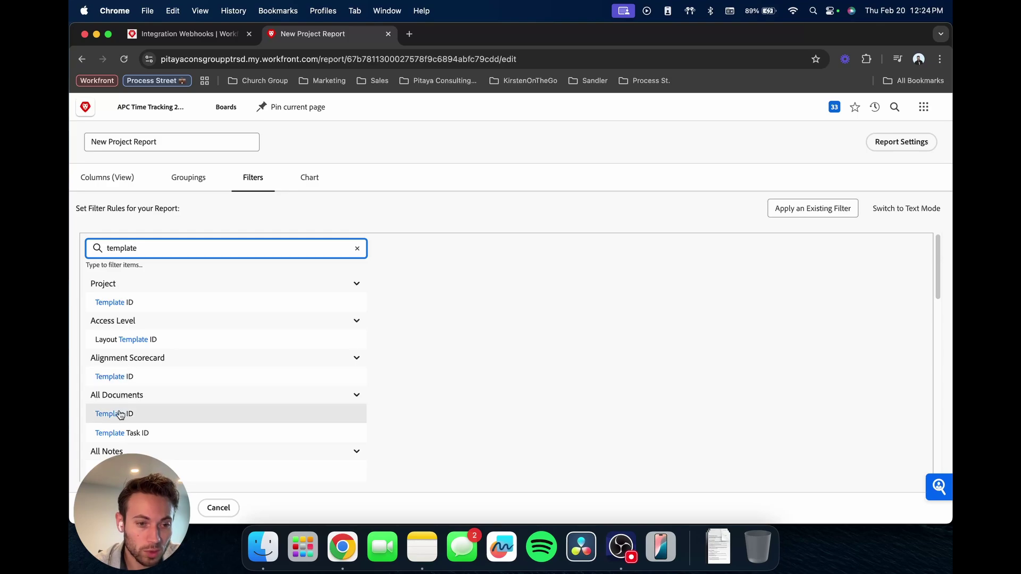
{"action": "scroll", "coordinate": [120, 415], "scroll_direction": "down", "scroll_amount": 10}
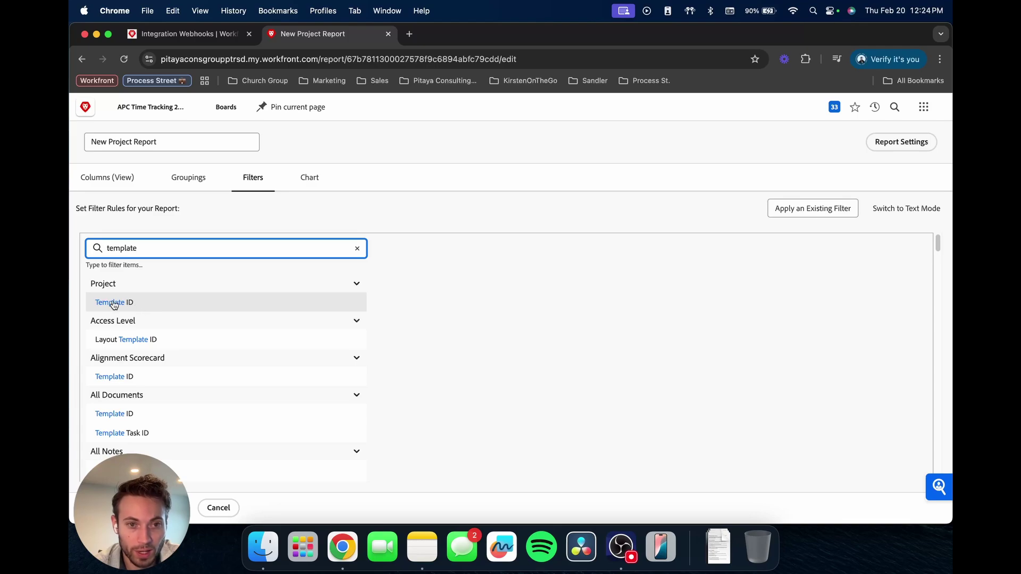
{"action": "left_click", "coordinate": [113, 303]}
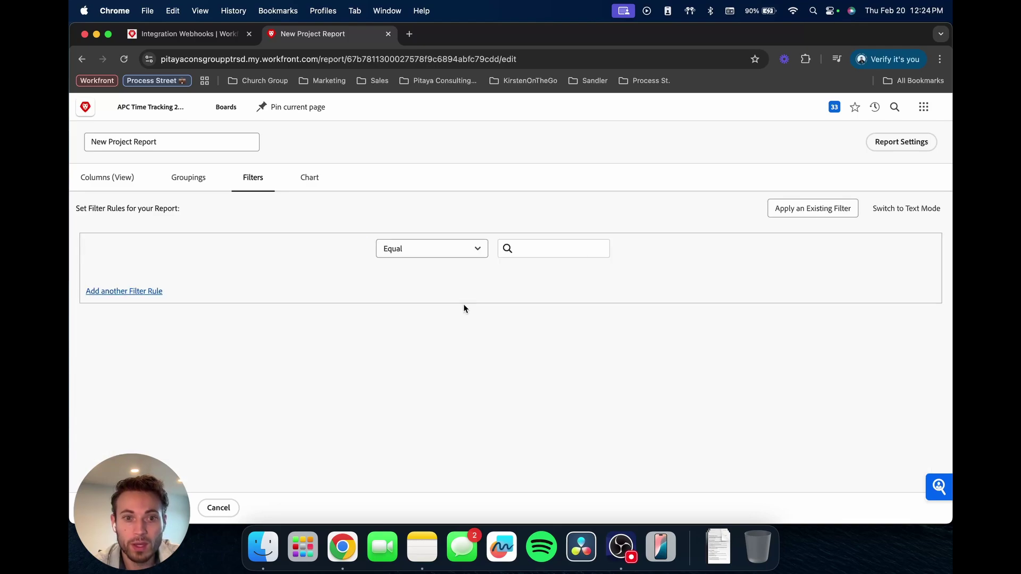
{"action": "left_click", "coordinate": [545, 254]}
{"action": "type", "text": "gener"}
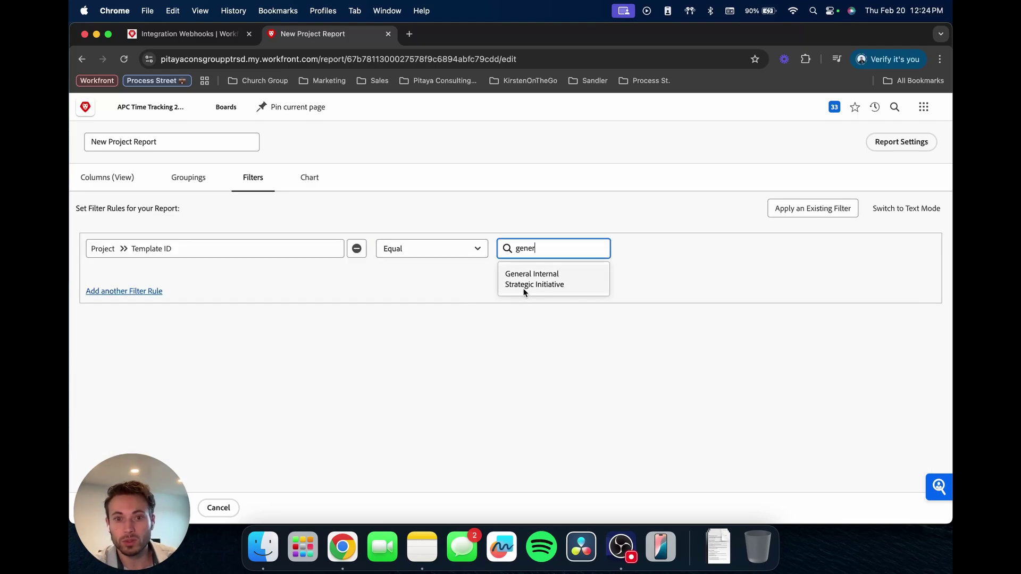
{"action": "left_click", "coordinate": [524, 288]}
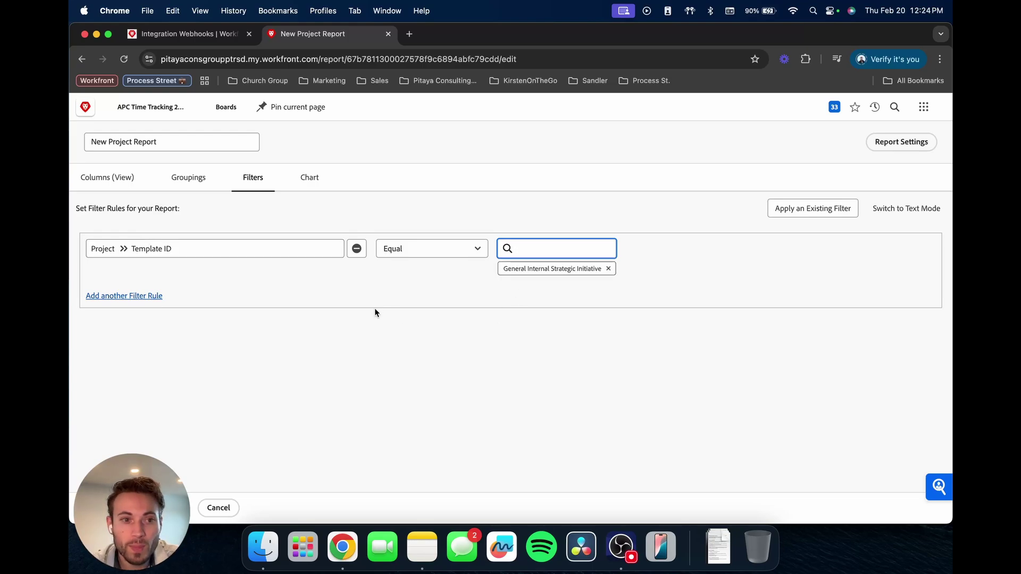
Step: Add a Program: Name column as the report's first column and delete the DESC column
{"action": "left_click", "coordinate": [109, 180]}
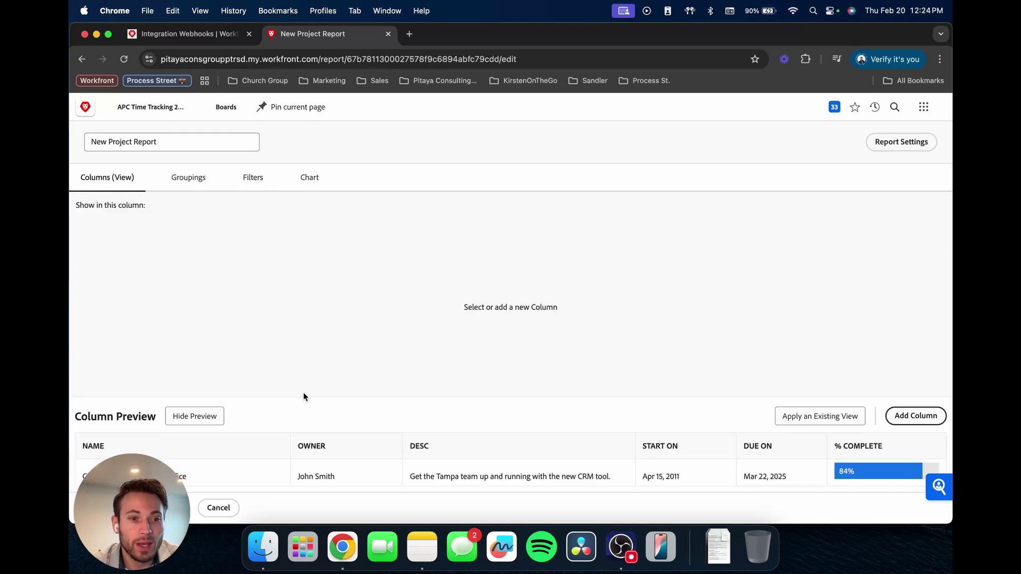
{"action": "left_click", "coordinate": [923, 419]}
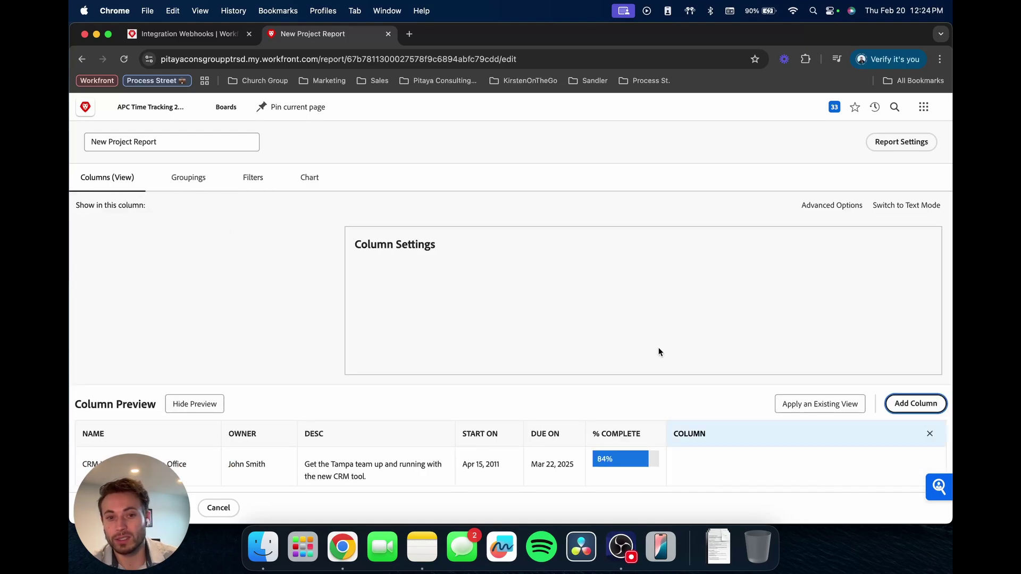
{"action": "type", "text": "program na"}
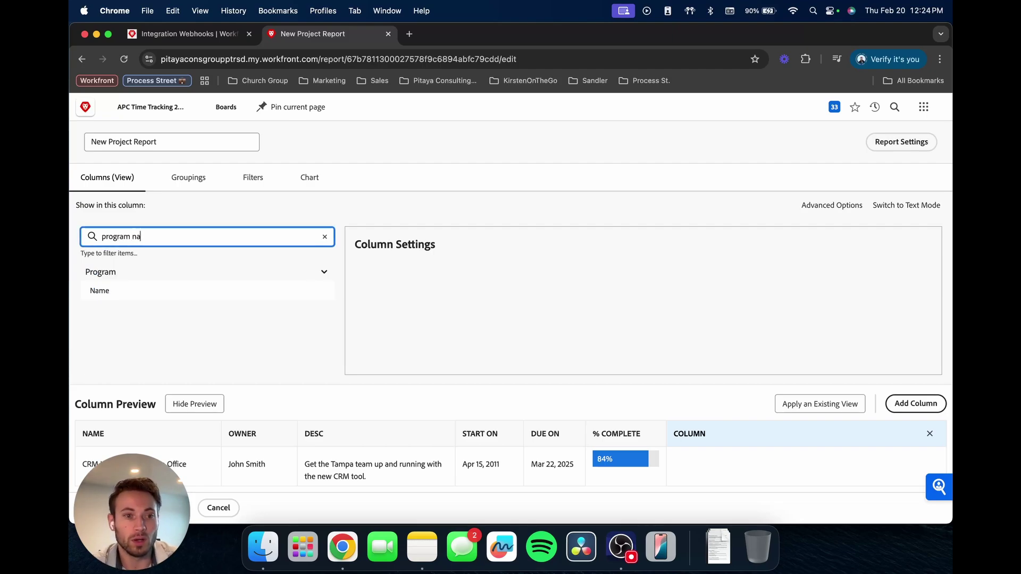
{"action": "left_click", "coordinate": [102, 292]}
{"action": "left_click", "coordinate": [727, 448]}
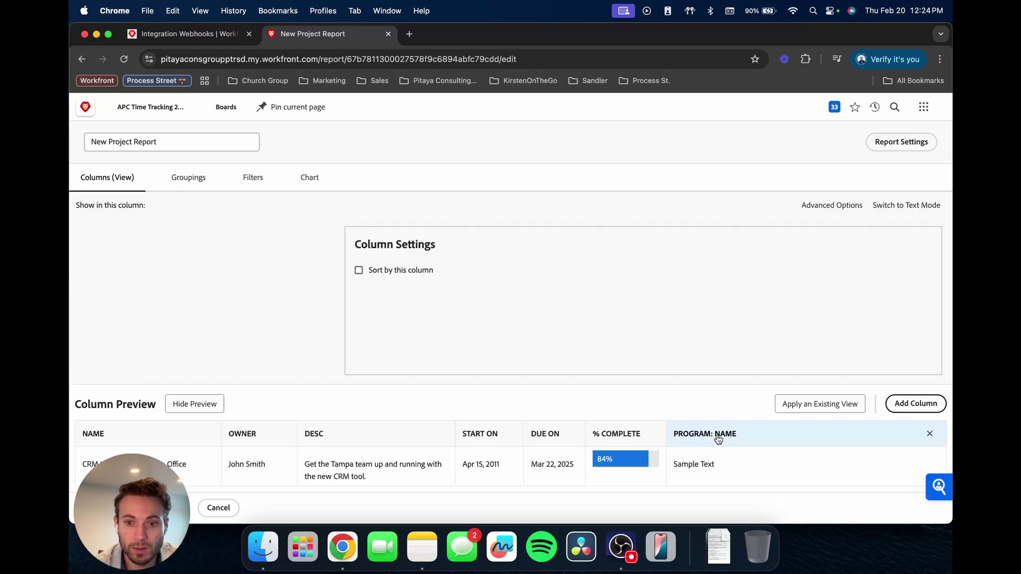
{"action": "left_click_drag", "start_coordinate": [763, 439], "coordinate": [130, 430]}
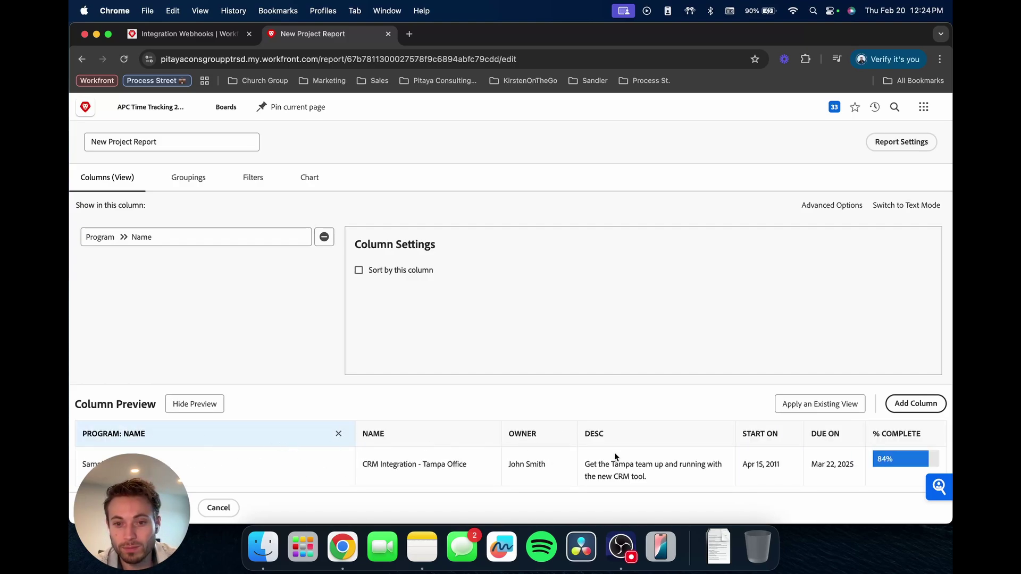
{"action": "left_click", "coordinate": [667, 437]}
{"action": "left_click", "coordinate": [718, 434]}
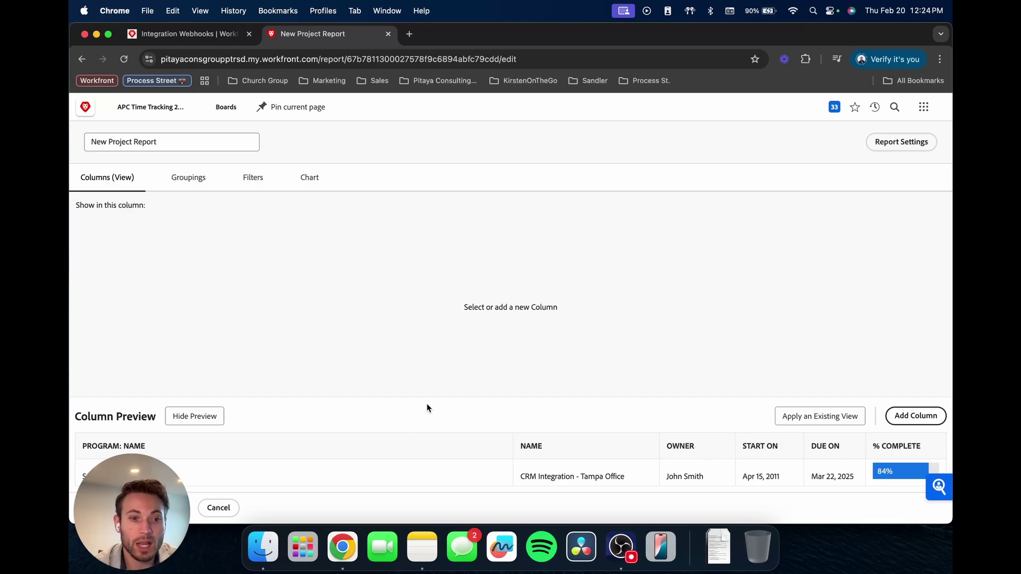
Step: Give the NAME column the label 'Project Name' and the Program: Name column 'Program Name'
{"action": "left_click", "coordinate": [539, 448]}
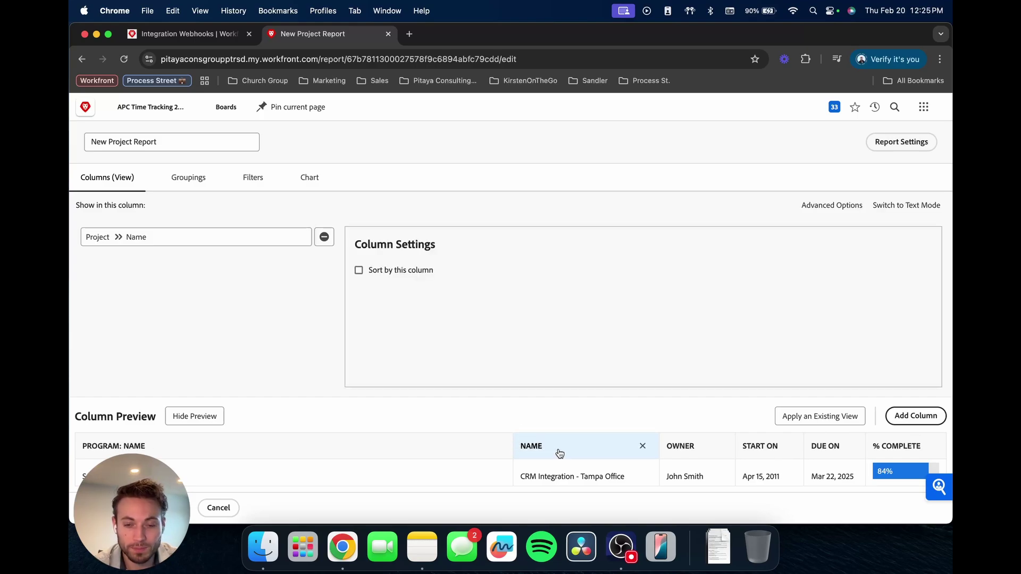
{"action": "left_click", "coordinate": [820, 209]}
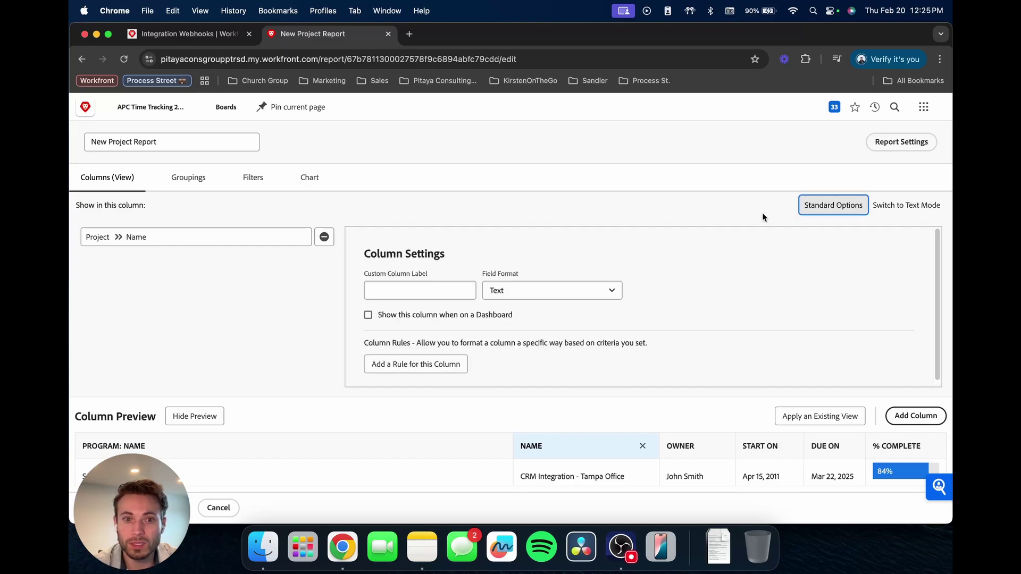
{"action": "left_click", "coordinate": [397, 288]}
{"action": "type", "text": "Project Name"}
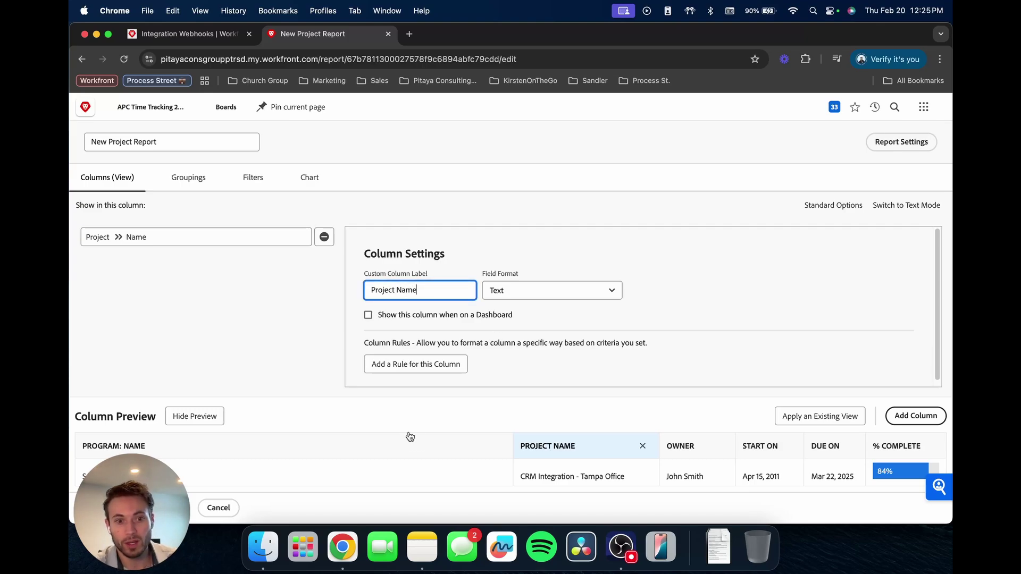
{"action": "left_click", "coordinate": [353, 453]}
{"action": "left_click", "coordinate": [439, 294]}
{"action": "type", "text": "Progra"}
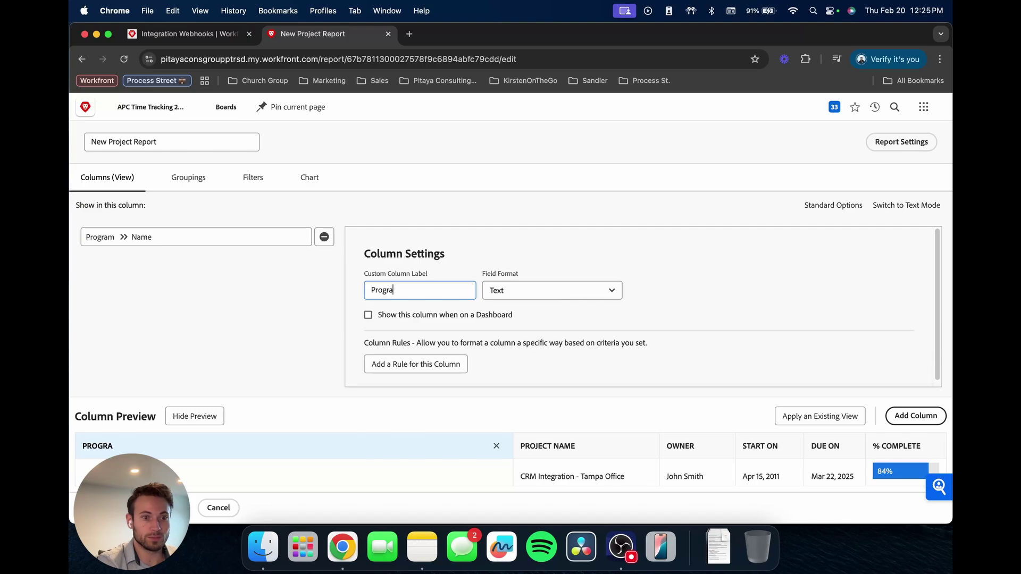
{"action": "type", "text": "m Name"}
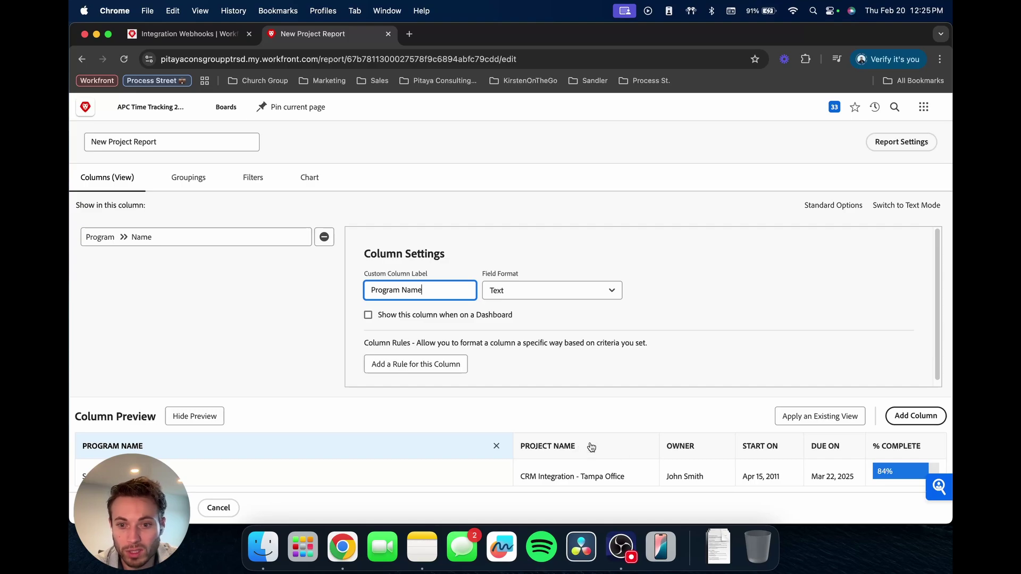
Step: Relabel the OWNER column as 'Proj Owner'
{"action": "left_click", "coordinate": [671, 446]}
{"action": "left_click", "coordinate": [397, 287]}
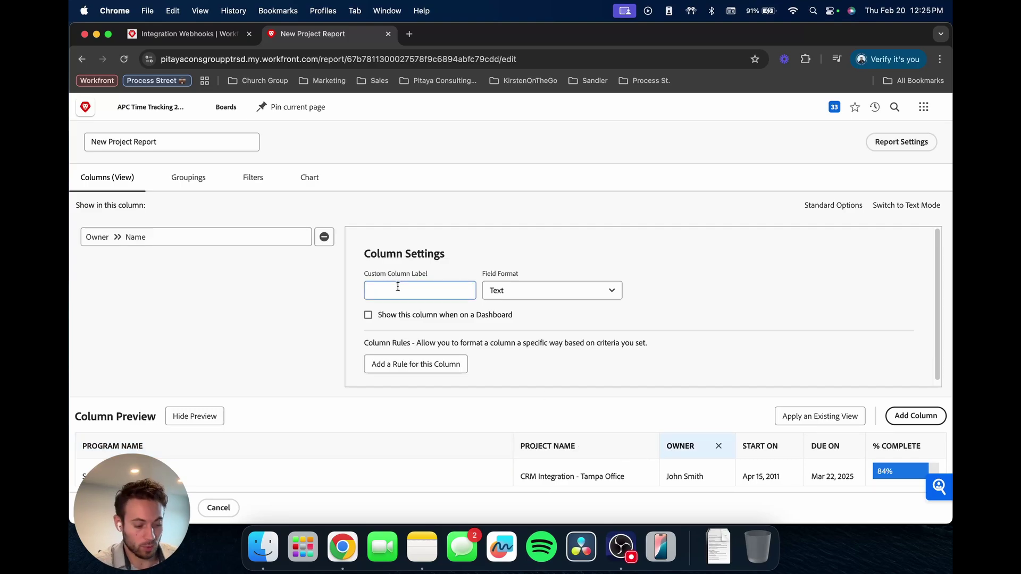
{"action": "type", "text": "Proj "}
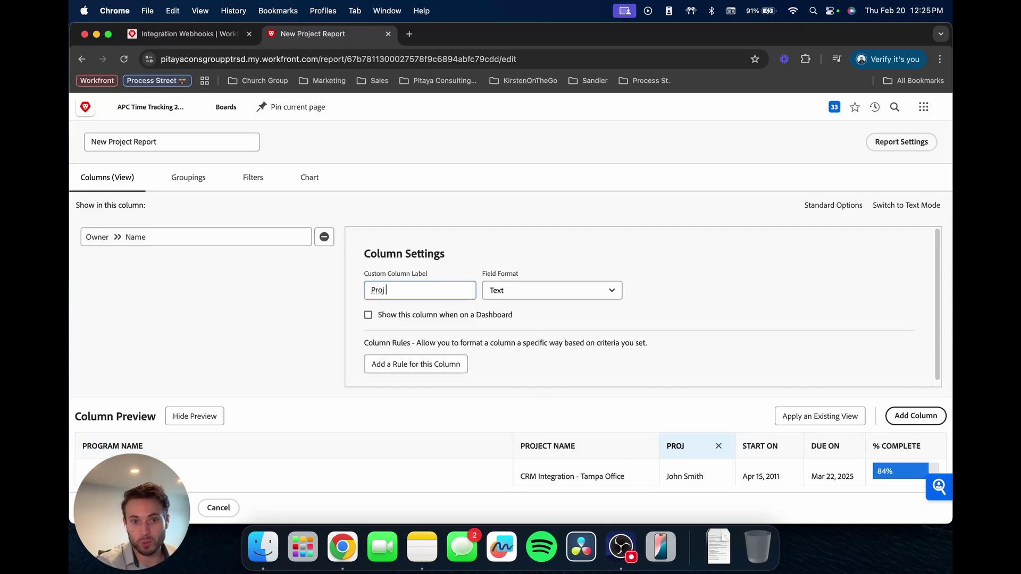
{"action": "type", "text": "Owner"}
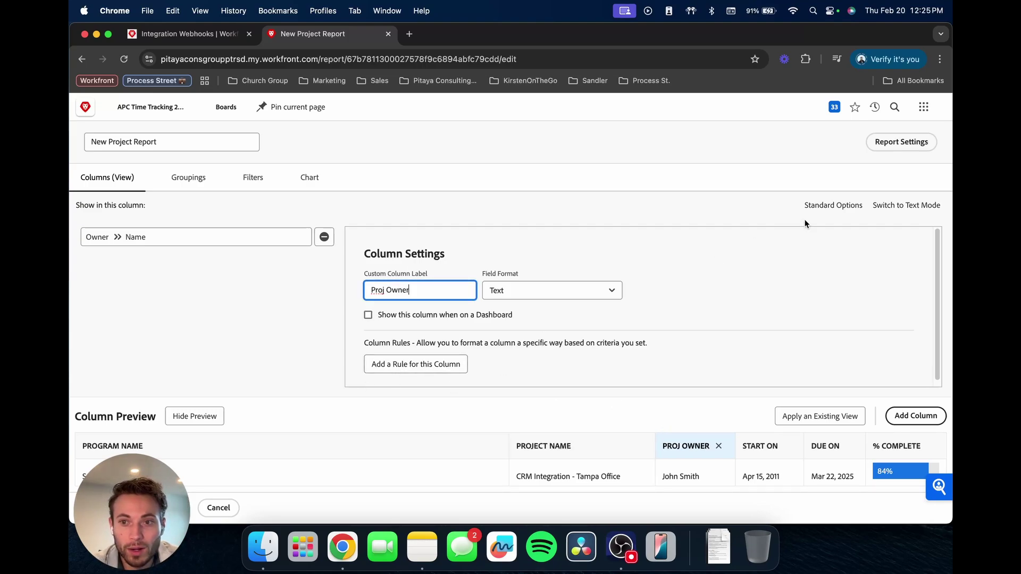
{"action": "left_click", "coordinate": [826, 206]}
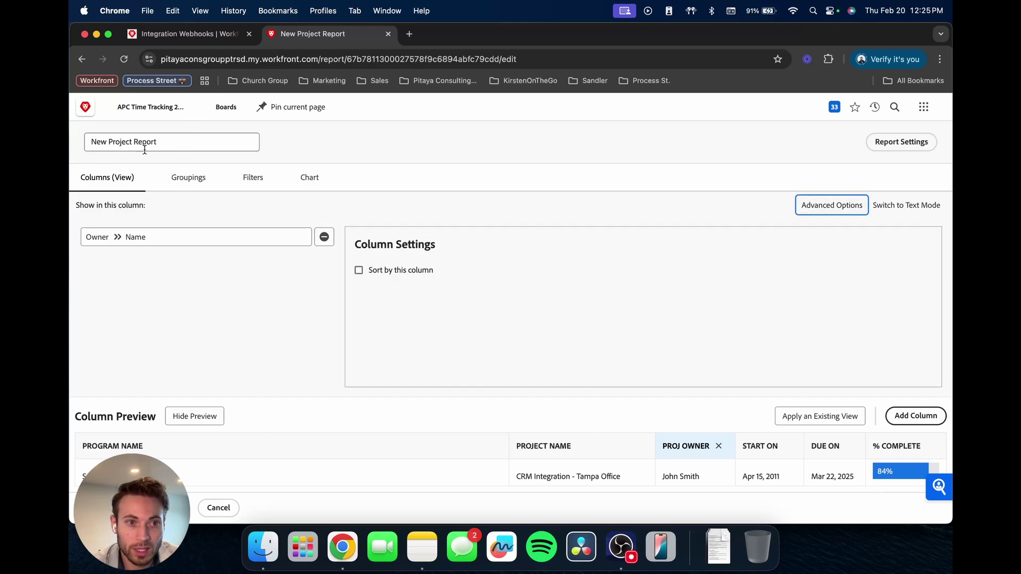
Step: Replace the report title with 'General Strat Proj Report'
{"action": "double_click", "coordinate": [169, 144]}
{"action": "triple_click", "coordinate": [169, 145]}
{"action": "type", "text": "Ge"}
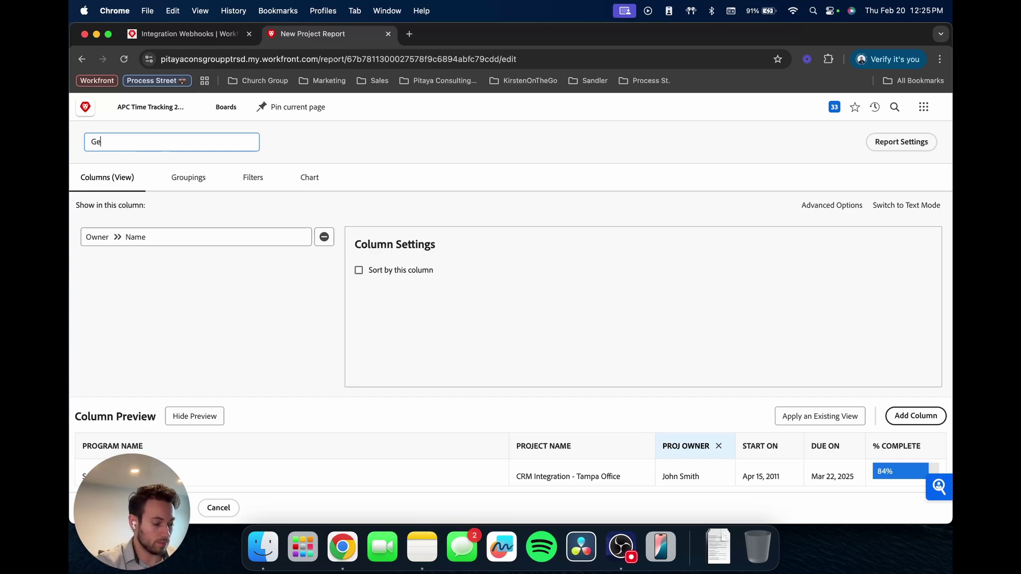
{"action": "type", "text": "neral Strat"}
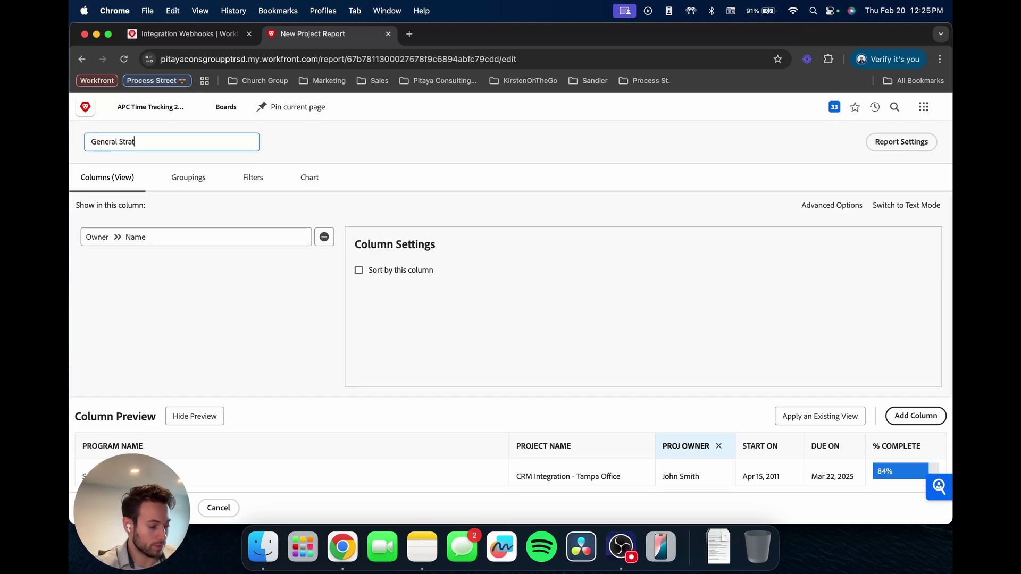
{"action": "type", "text": " Proj Report"}
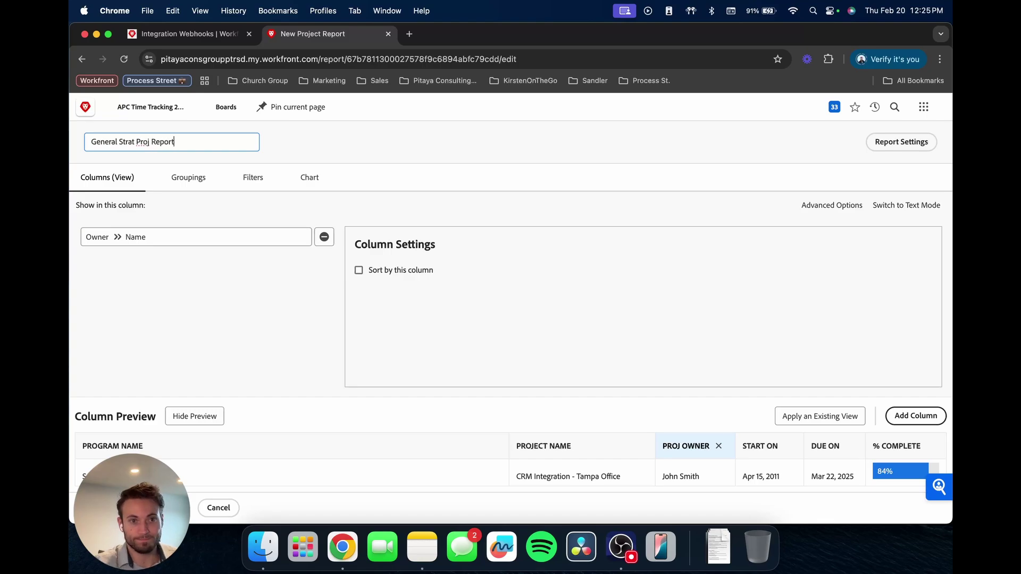
Step: Save the General Strat Proj Report to show its five projects with the new column labels
{"action": "key", "text": "Return"}
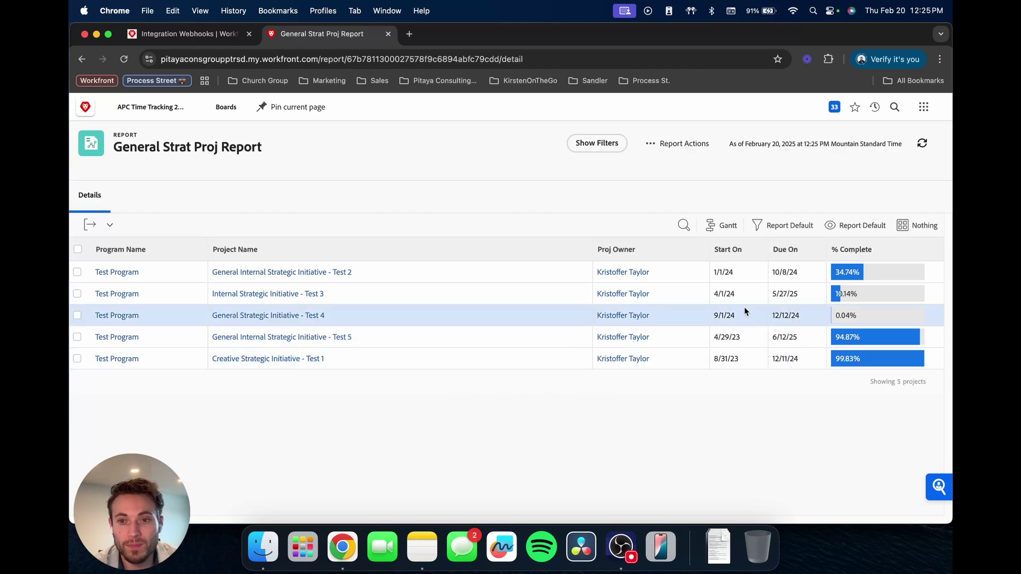
{"action": "left_click", "coordinate": [424, 280]}
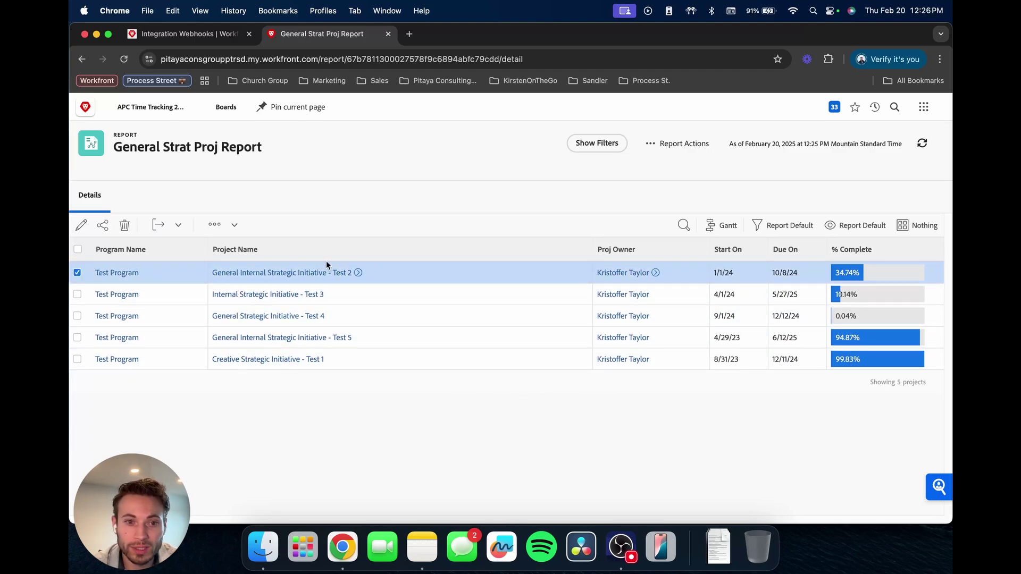
{"action": "left_click", "coordinate": [386, 280]}
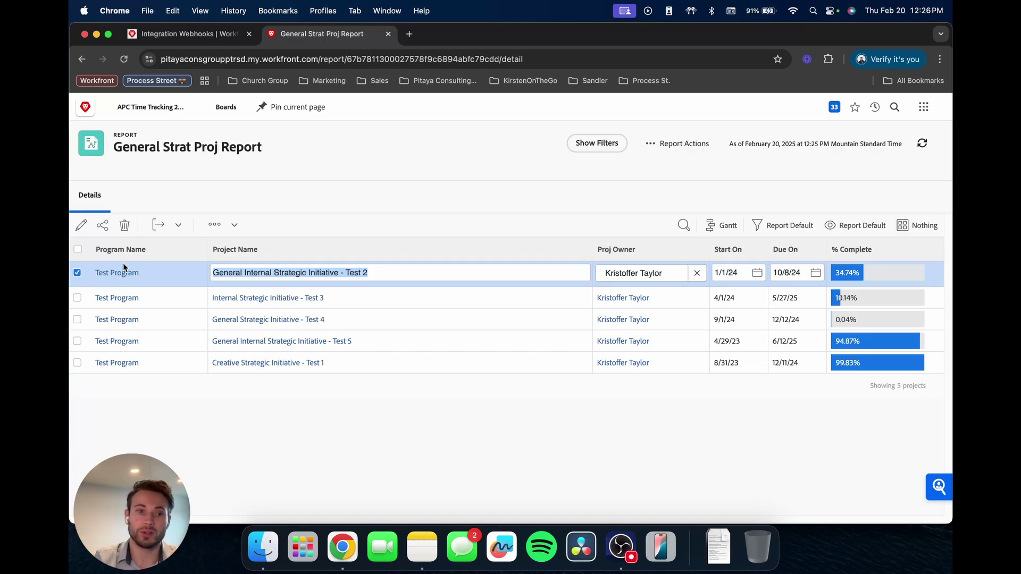
{"action": "left_click", "coordinate": [395, 273]}
{"action": "type", "text": "- pt"}
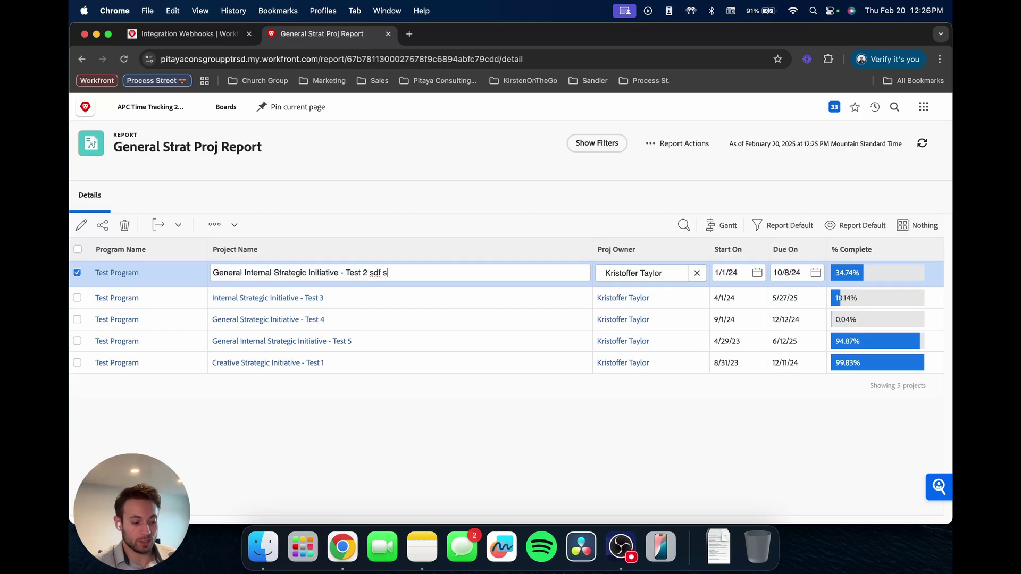
{"action": "key", "text": "BackSpace"}
{"action": "key", "text": "BackSpace"}
{"action": "key", "text": "BackSpace"}
{"action": "key", "text": "BackSpace"}
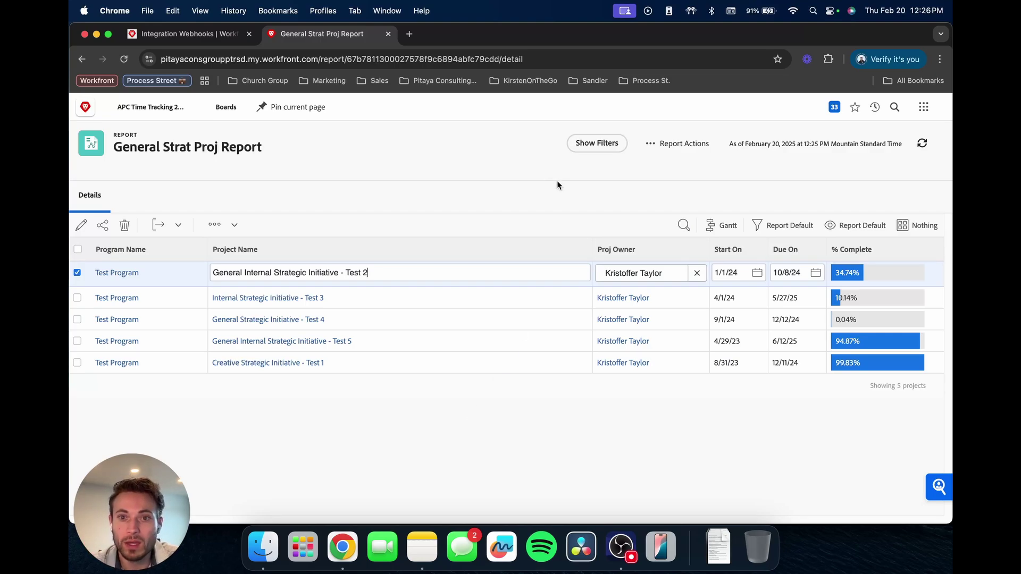
Step: Edit the report and add a Project Status column listing each project's status
{"action": "left_click", "coordinate": [677, 143]}
{"action": "left_click", "coordinate": [657, 168]}
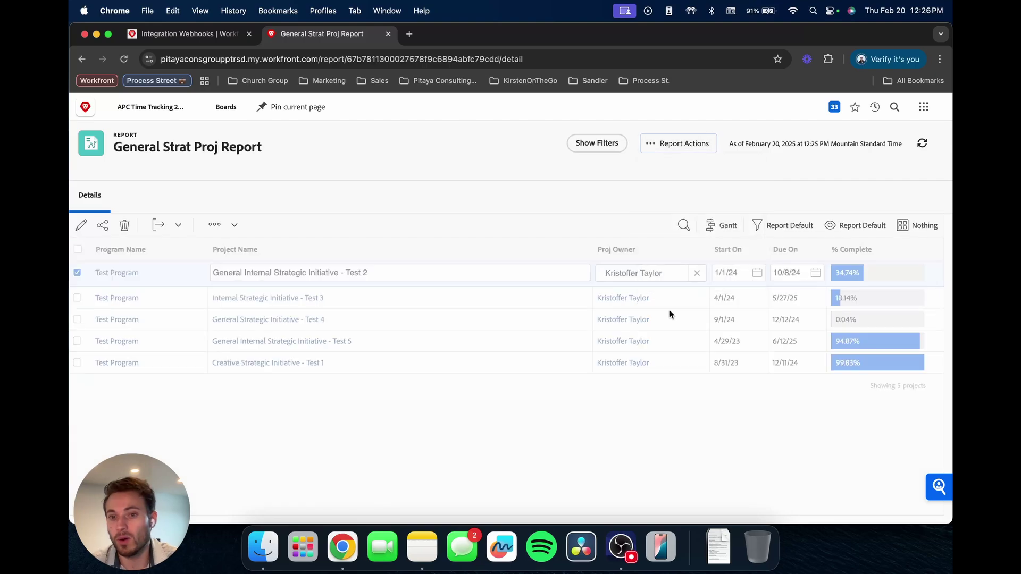
{"action": "left_click", "coordinate": [915, 415]}
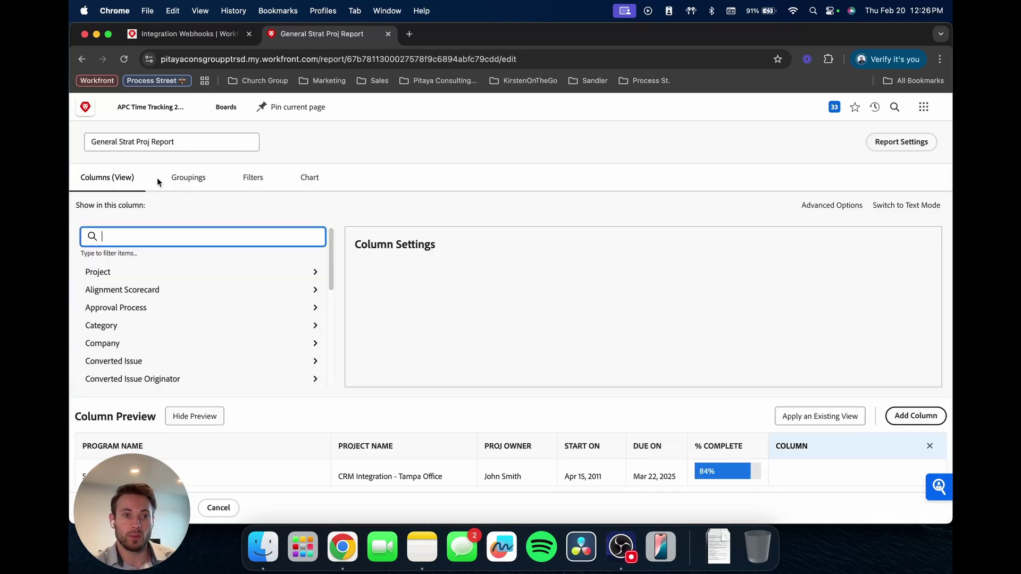
{"action": "type", "text": "status"}
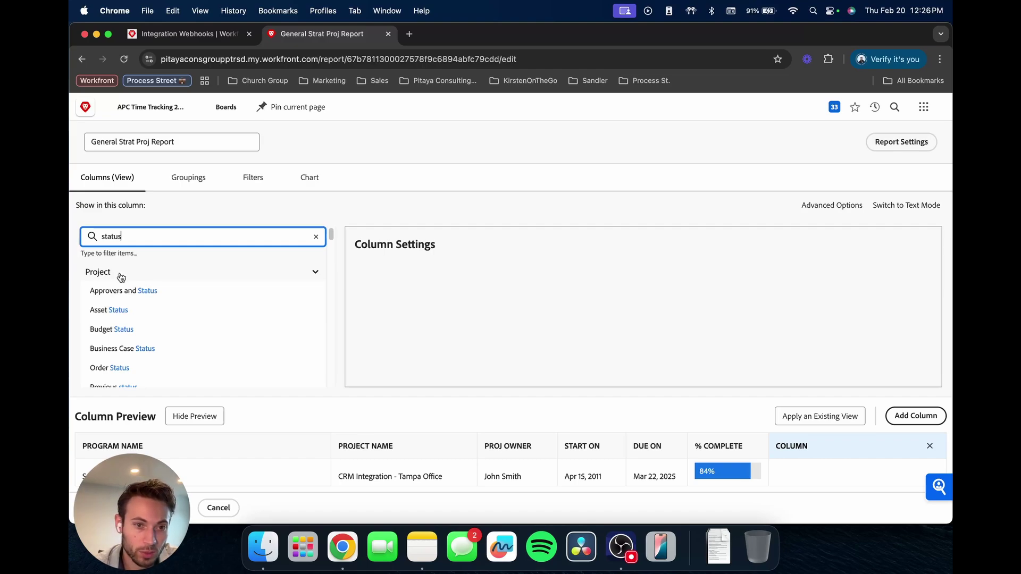
{"action": "scroll", "coordinate": [187, 321], "scroll_direction": "down", "scroll_amount": 5}
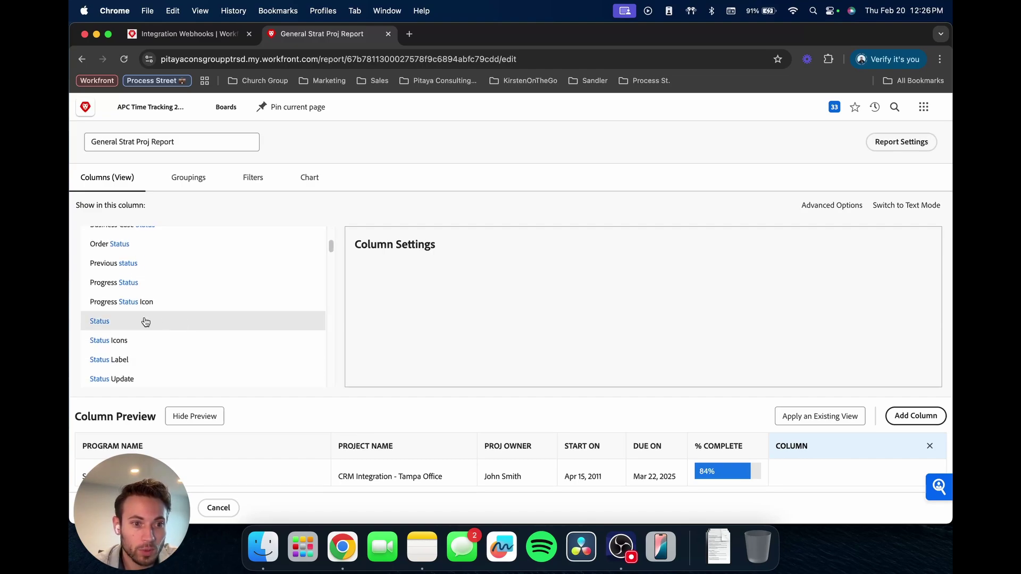
{"action": "left_click", "coordinate": [145, 321]}
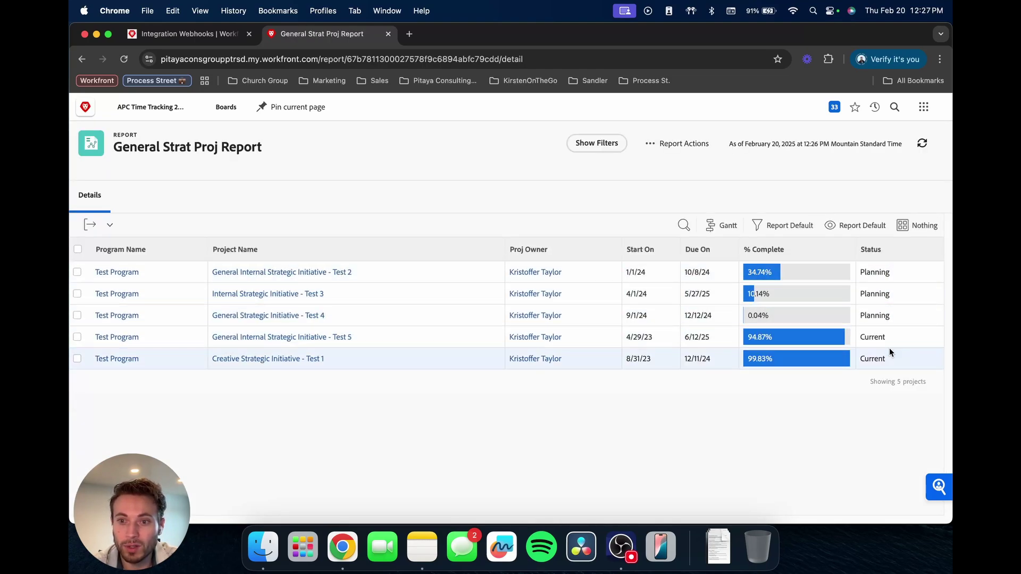
Step: Set Creative Strategic Initiative - Test 1's status inline from Current to Dead
{"action": "left_click", "coordinate": [890, 364]}
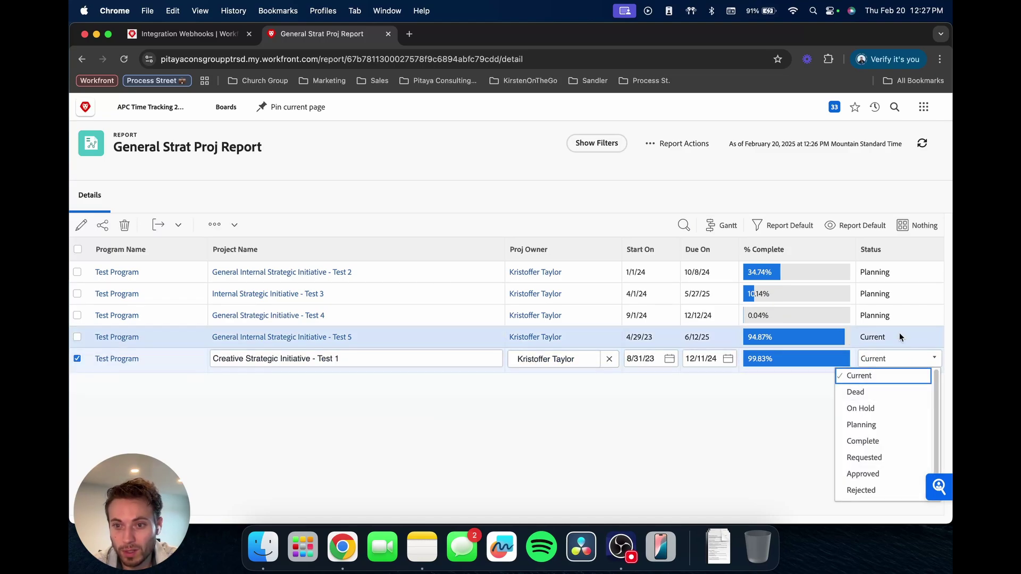
{"action": "left_click", "coordinate": [879, 393]}
{"action": "left_click", "coordinate": [753, 415]}
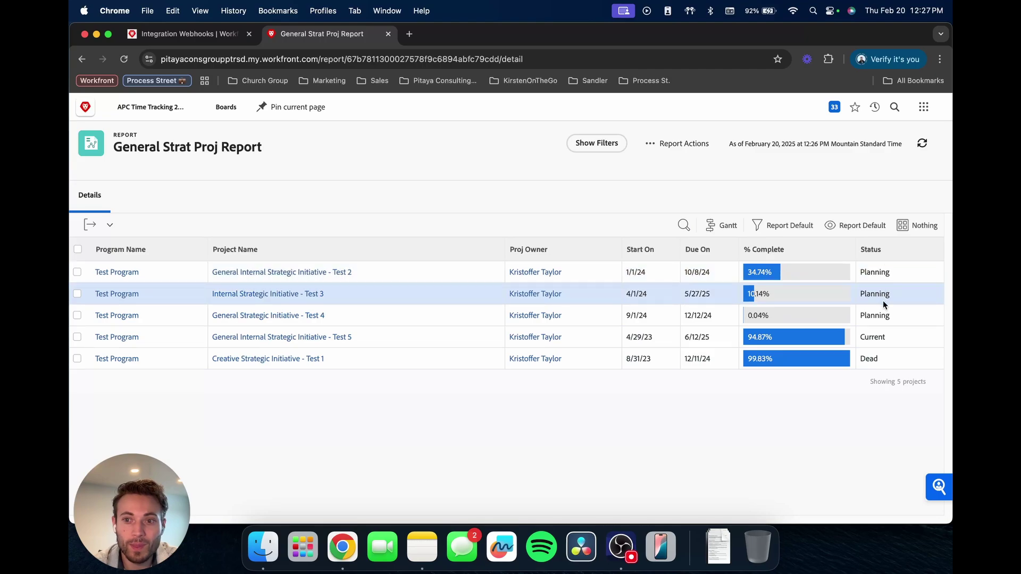
Step: Reopen the report editor and add a grouping by Project > Status
{"action": "left_click", "coordinate": [665, 145]}
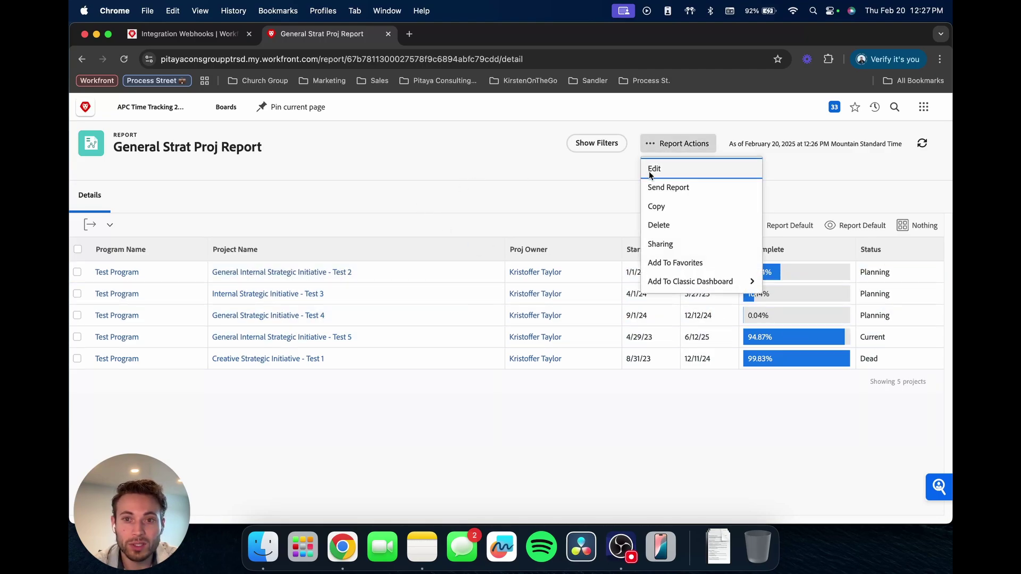
{"action": "left_click", "coordinate": [649, 169]}
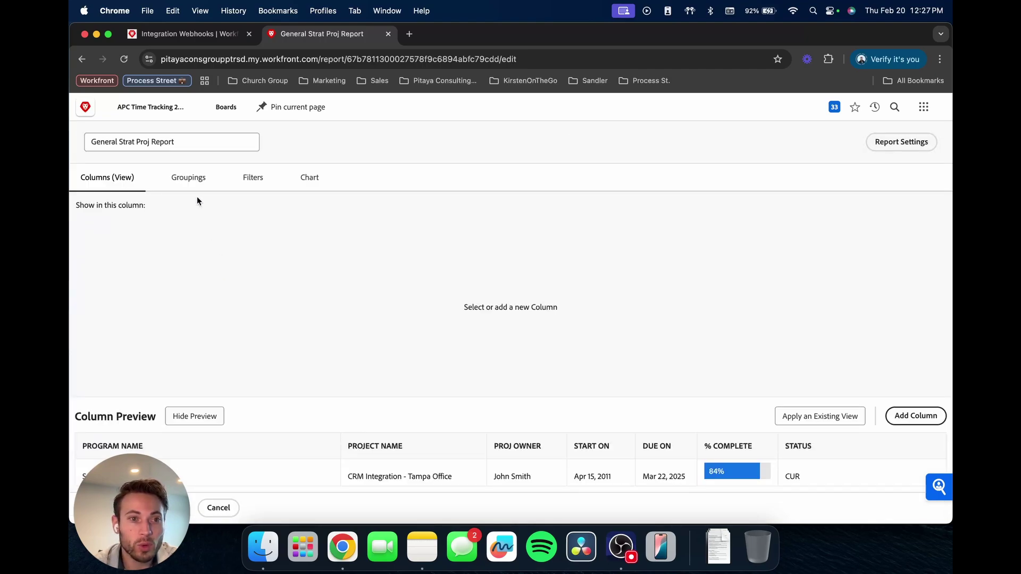
{"action": "left_click", "coordinate": [187, 180]}
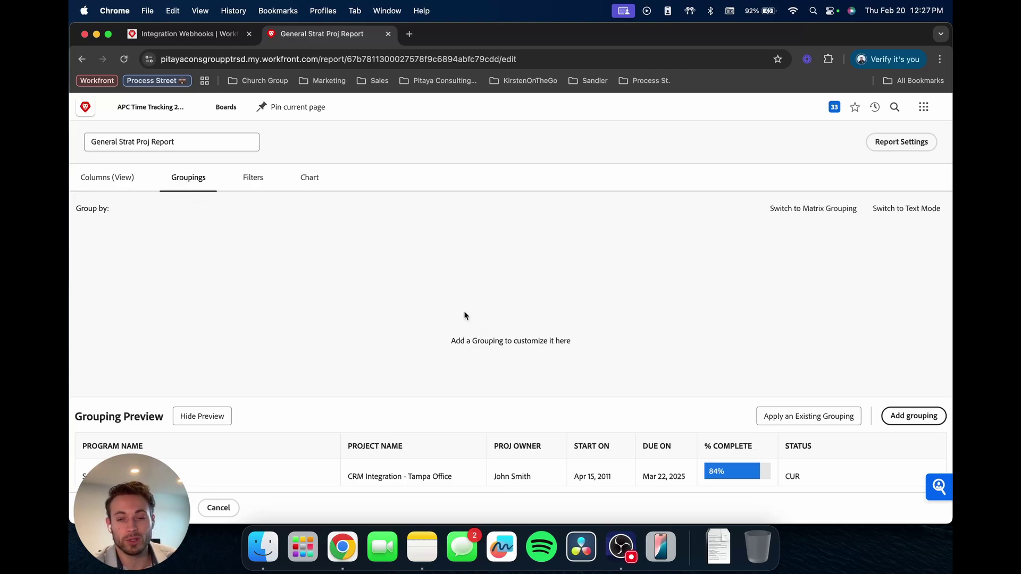
{"action": "left_click", "coordinate": [901, 416]}
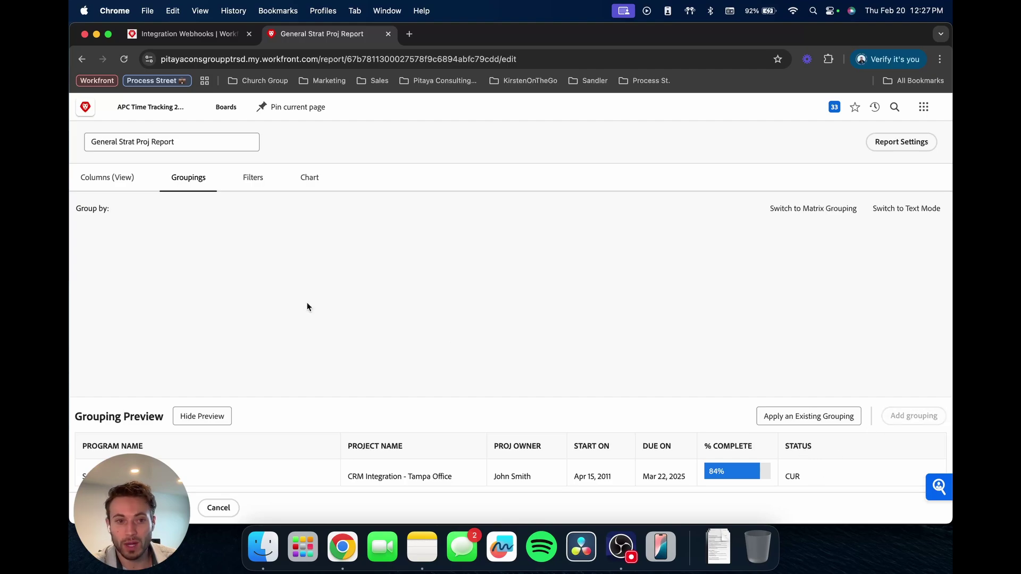
{"action": "type", "text": "status"}
{"action": "left_click", "coordinate": [113, 336]}
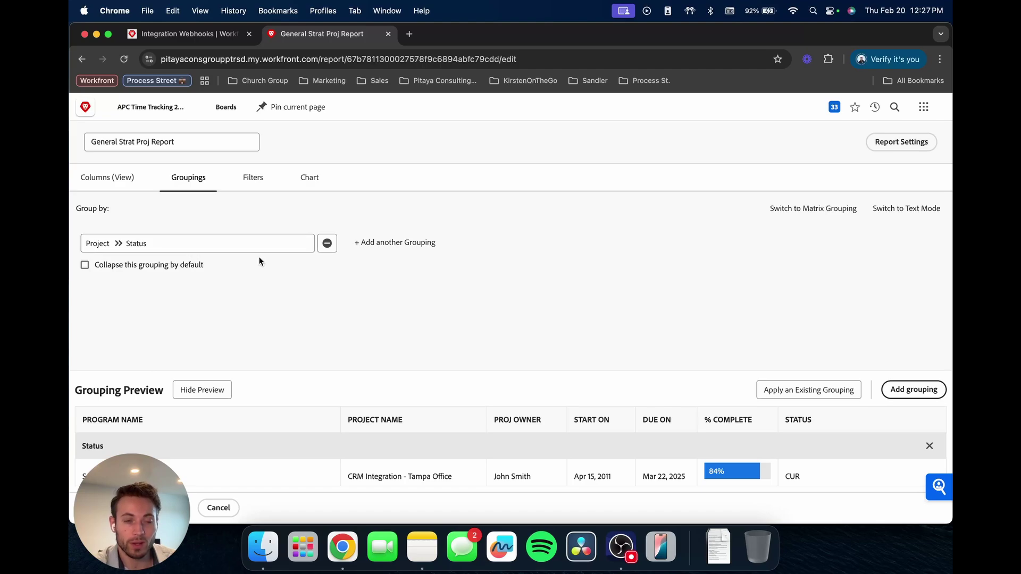
Step: Try sorting by the Project Name column ascending, then remove that sort
{"action": "left_click", "coordinate": [107, 182]}
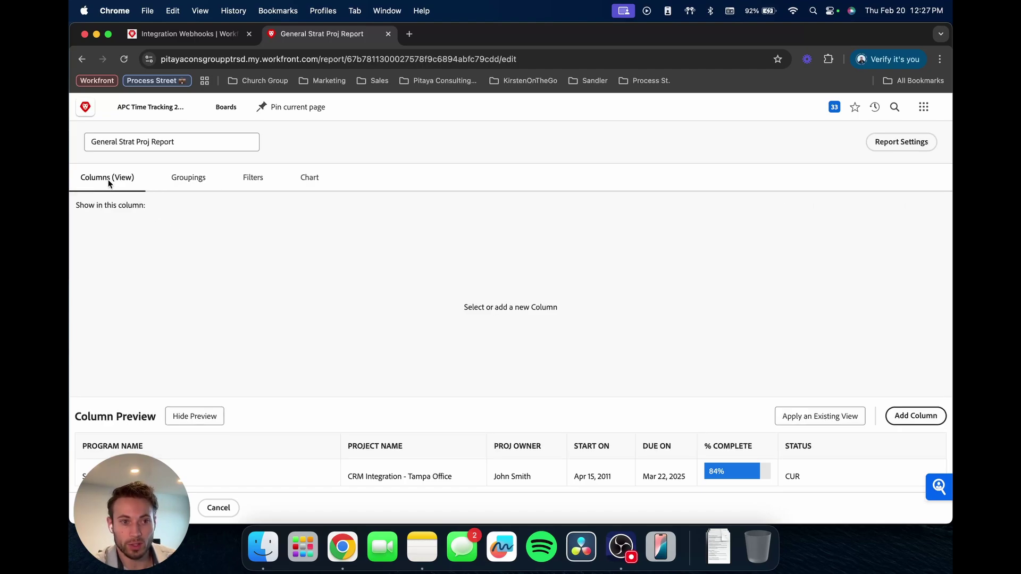
{"action": "left_click", "coordinate": [415, 450]}
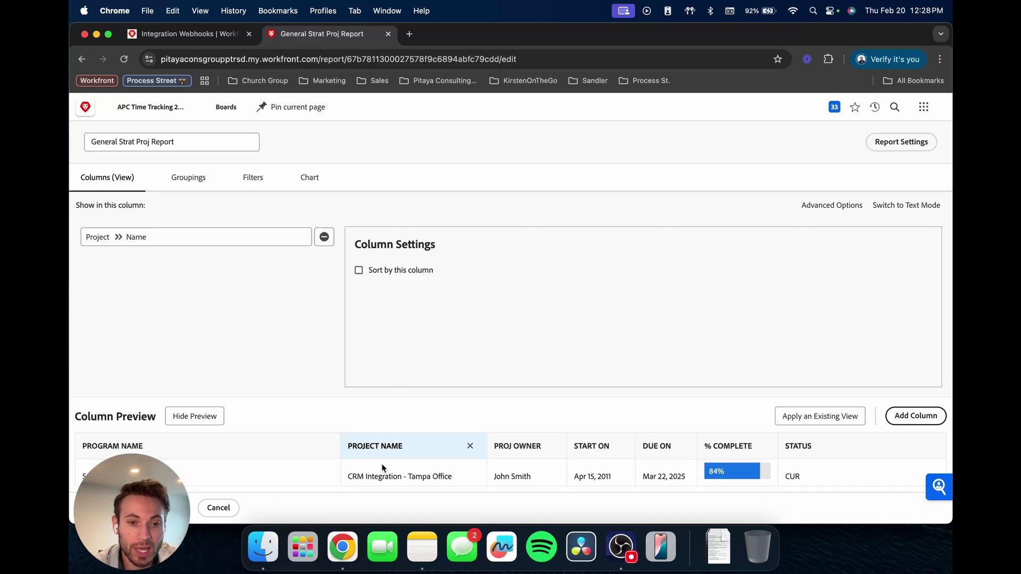
{"action": "left_click", "coordinate": [359, 271]}
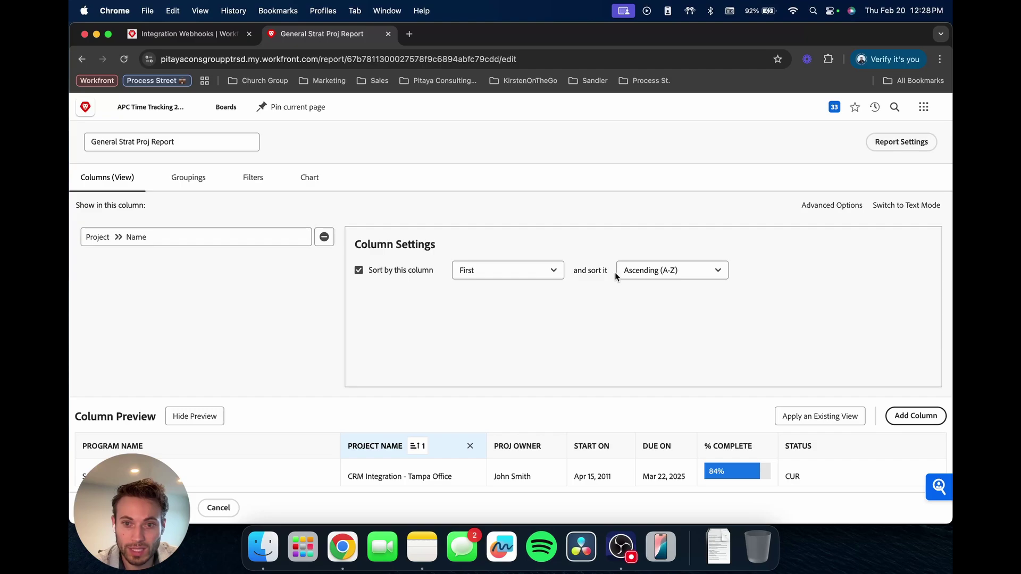
{"action": "left_click", "coordinate": [685, 269]}
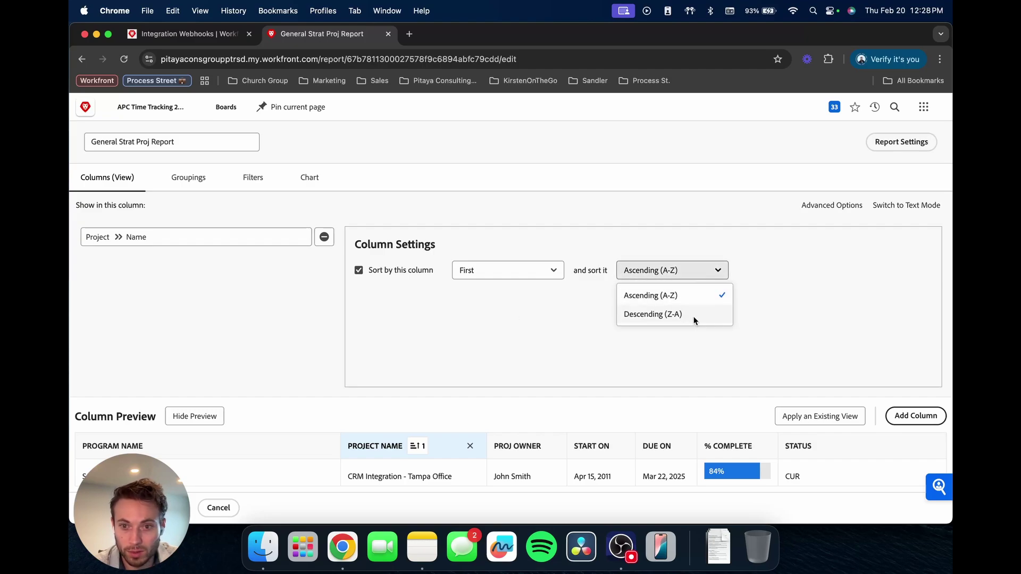
{"action": "key", "text": "Escape"}
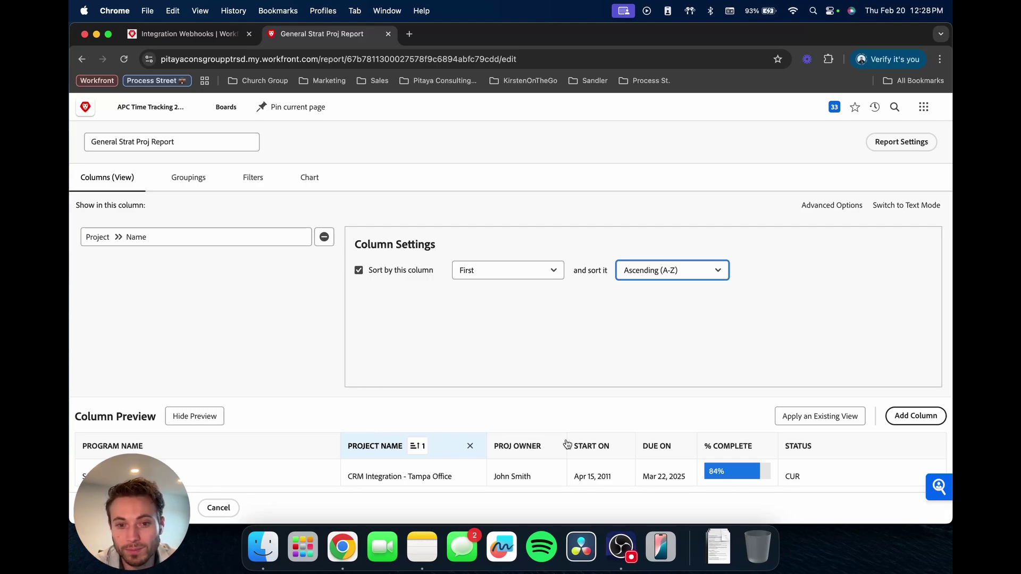
{"action": "left_click", "coordinate": [403, 326]}
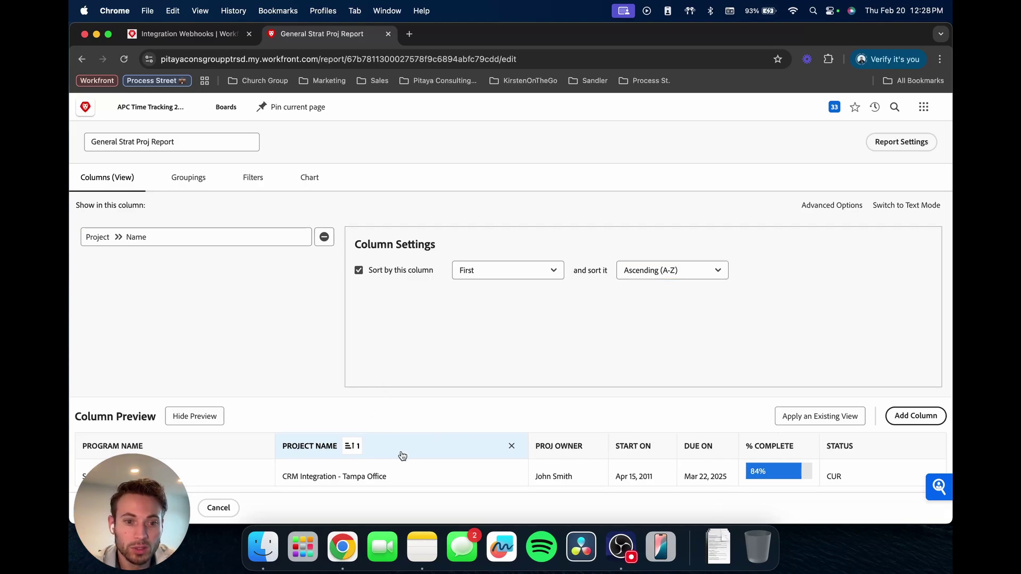
{"action": "left_click", "coordinate": [357, 271]}
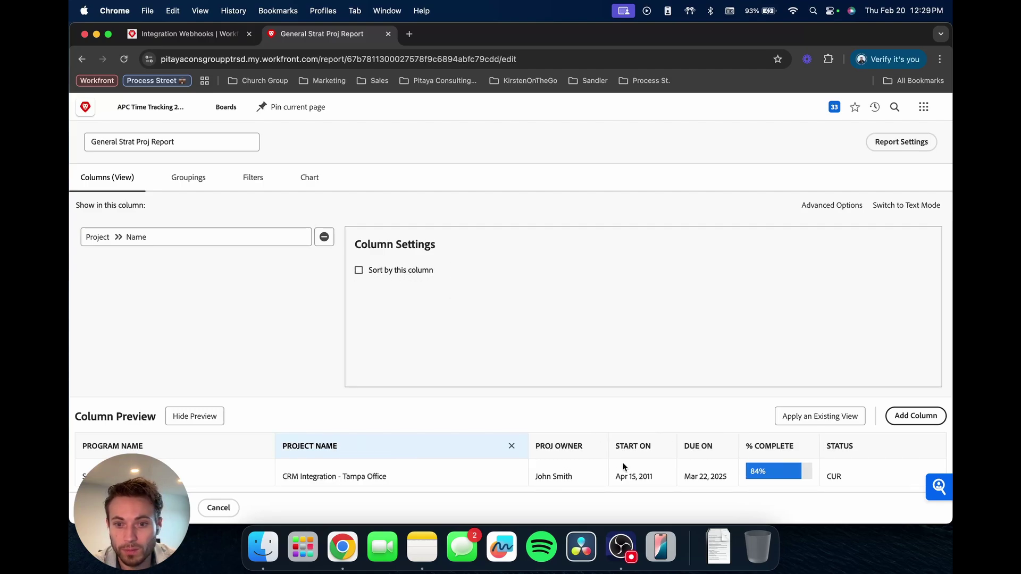
Step: Make the Due On column the first sort, in ascending order
{"action": "left_click", "coordinate": [633, 453]}
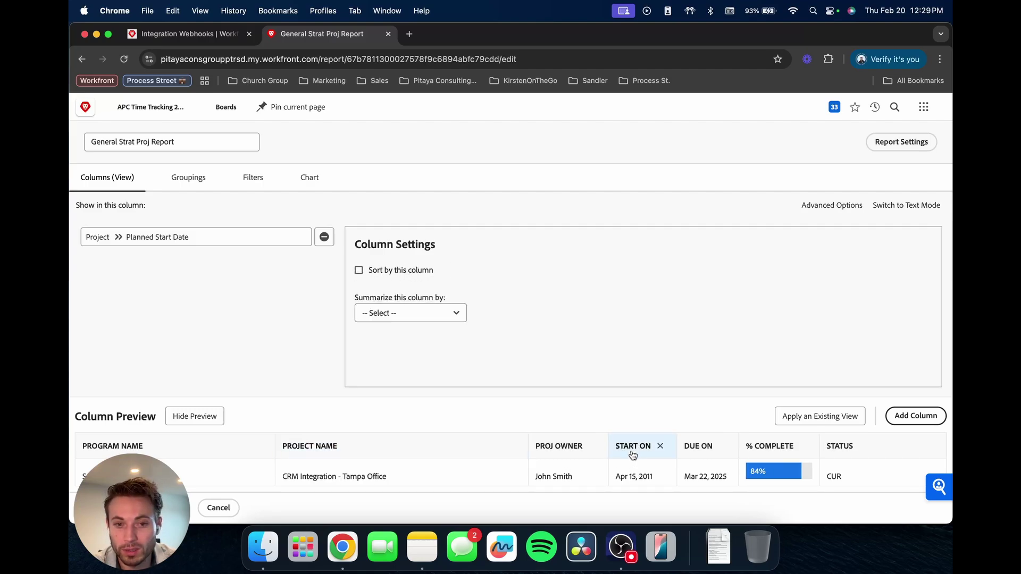
{"action": "left_click", "coordinate": [710, 462]}
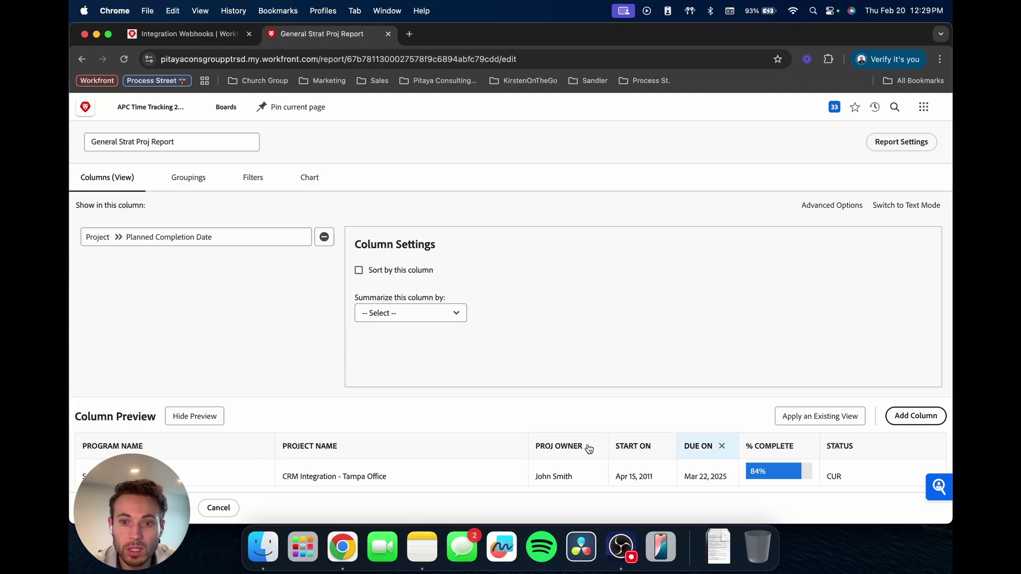
{"action": "left_click", "coordinate": [651, 451]}
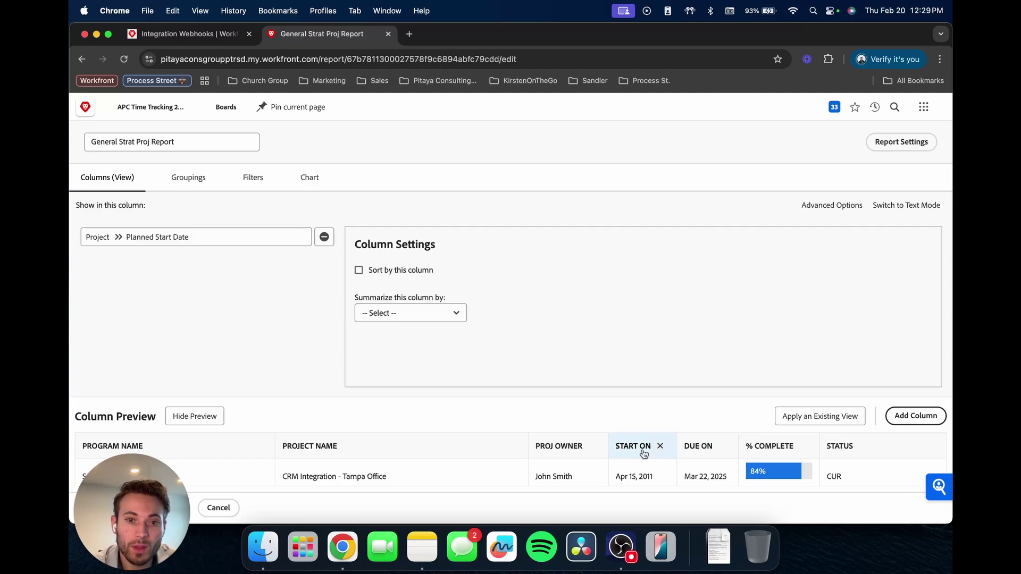
{"action": "left_click", "coordinate": [696, 454]}
{"action": "left_click", "coordinate": [360, 271]}
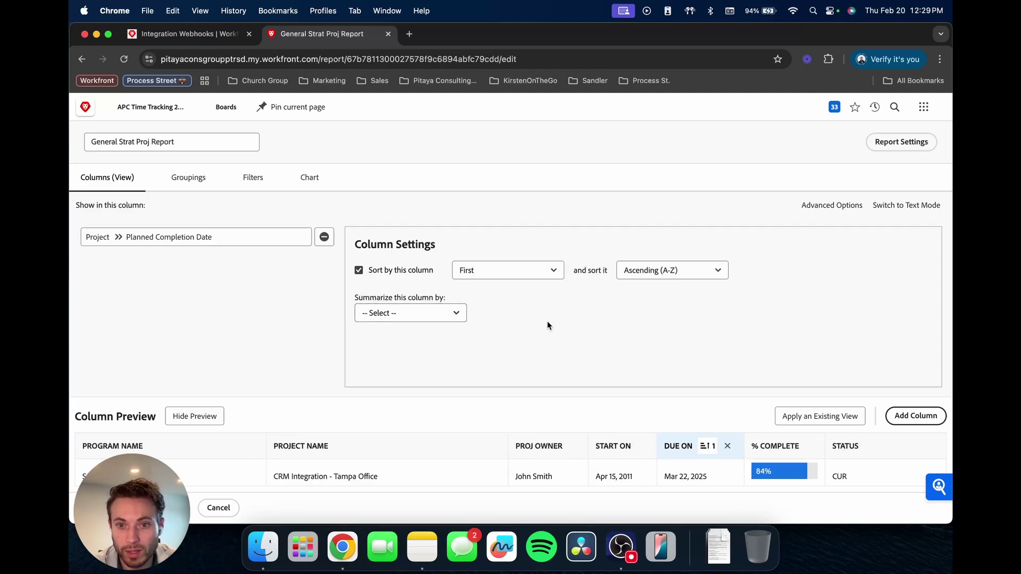